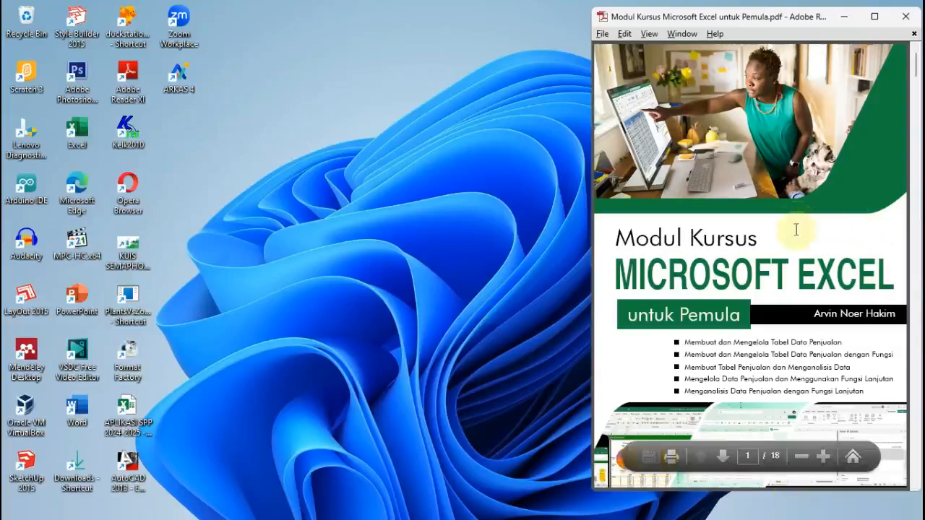
Go to the PERTEMUAN 2 exercise in the PDF course module through its table of contents
{"action": "scroll", "coordinate": [798, 226], "scroll_direction": "down", "scroll_amount": 10}
{"action": "scroll", "coordinate": [802, 225], "scroll_direction": "down", "scroll_amount": 10}
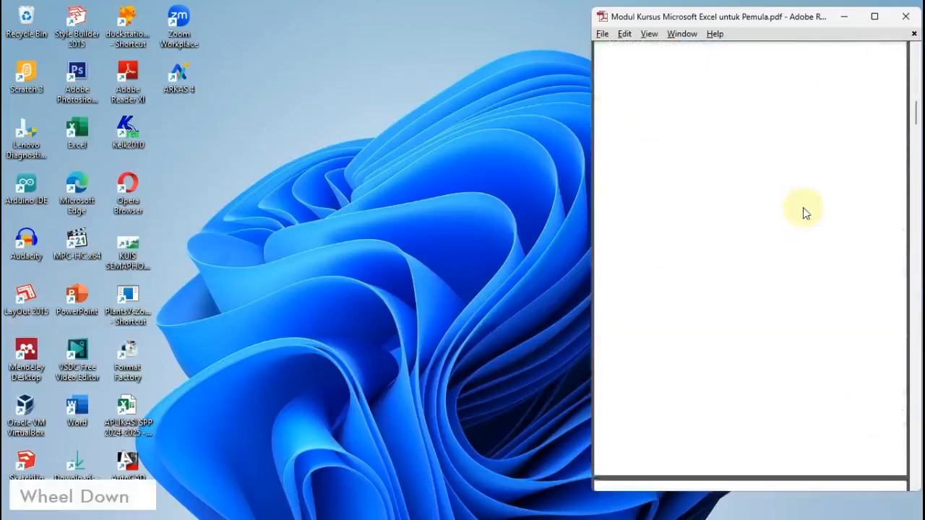
{"action": "scroll", "coordinate": [807, 208], "scroll_direction": "down", "scroll_amount": 1}
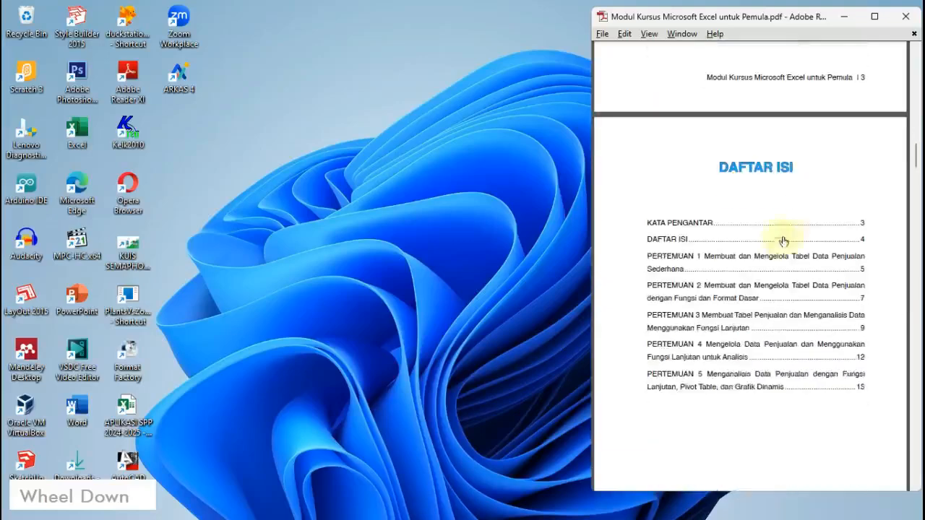
{"action": "left_click", "coordinate": [769, 291]}
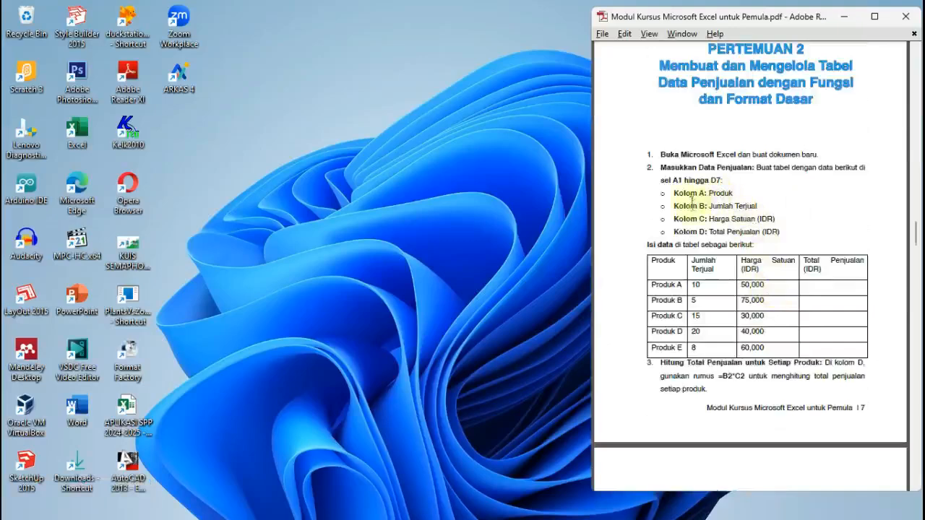
{"action": "scroll", "coordinate": [715, 167], "scroll_direction": "up", "scroll_amount": 1}
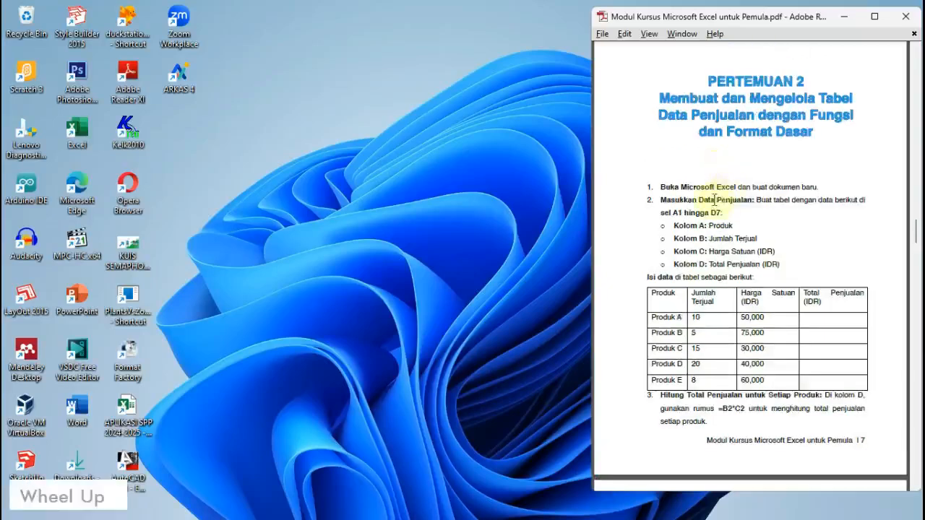
Open Excel and create a blank workbook
{"action": "left_click", "coordinate": [285, 225]}
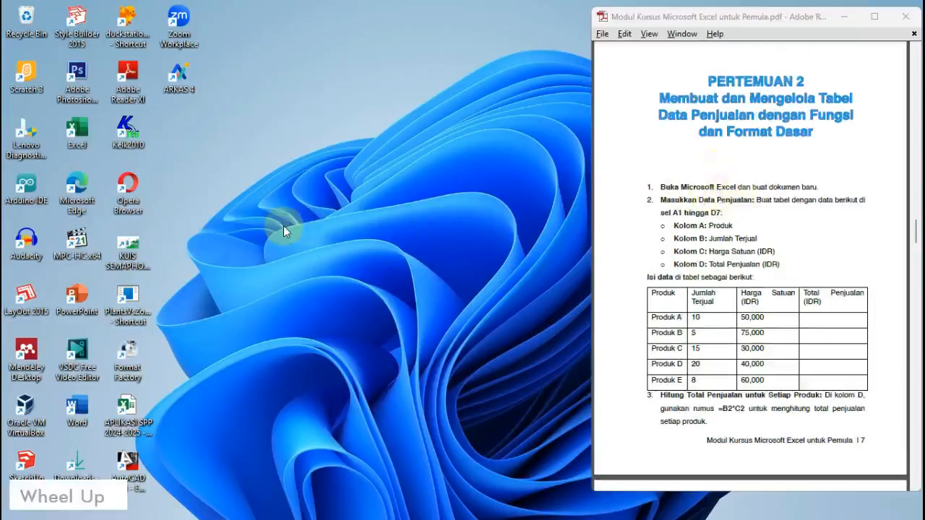
{"action": "double_click", "coordinate": [91, 134]}
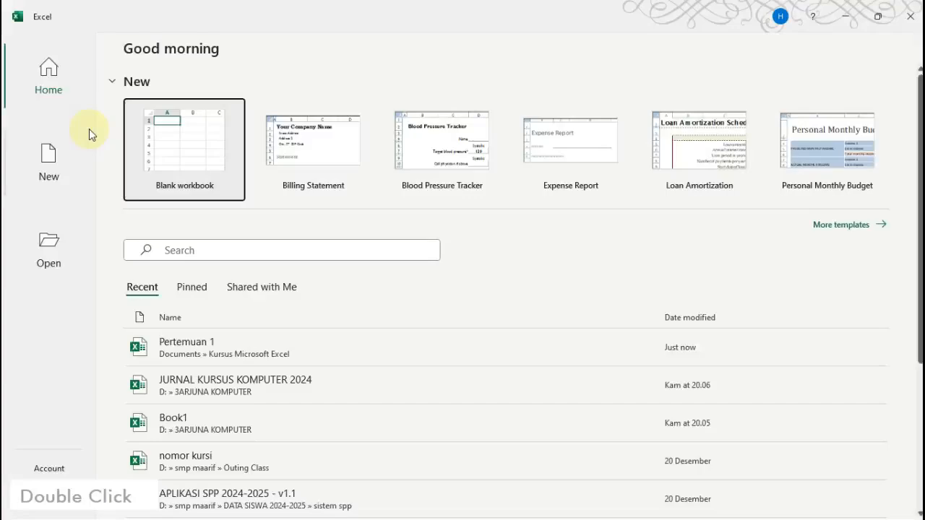
{"action": "left_click", "coordinate": [190, 140]}
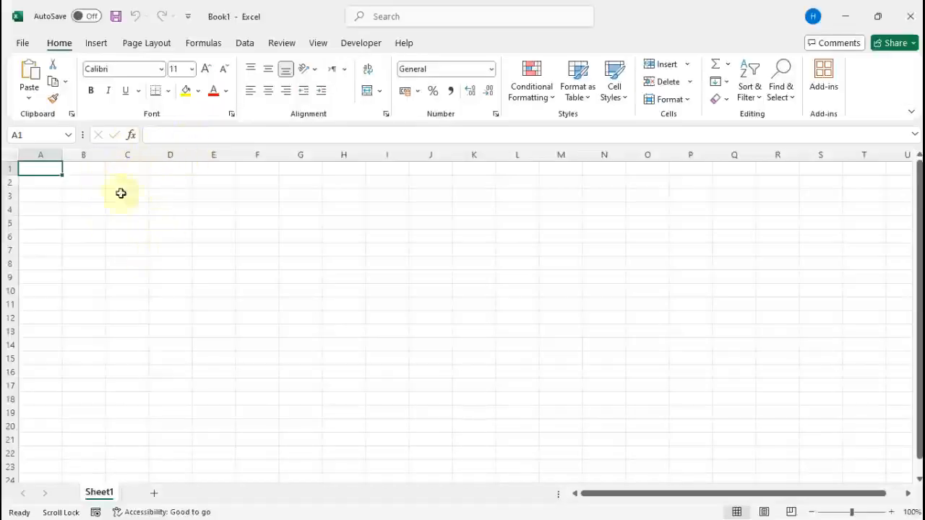
Following the module, enter the headers "Produk" in A1 and "Jumlah Terjual" in B1
{"action": "key", "text": "alt+Tab"}
{"action": "key", "text": "alt+Tab"}
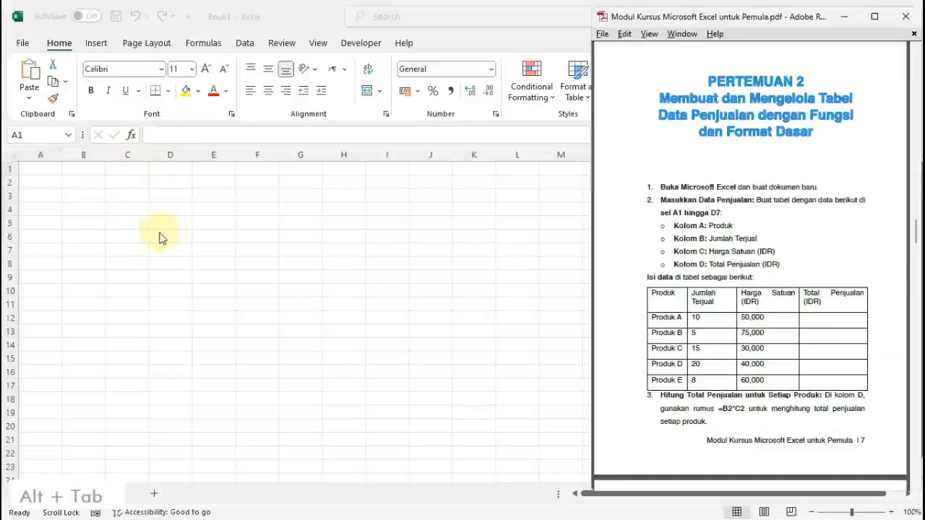
{"action": "key", "text": "alt+Tab"}
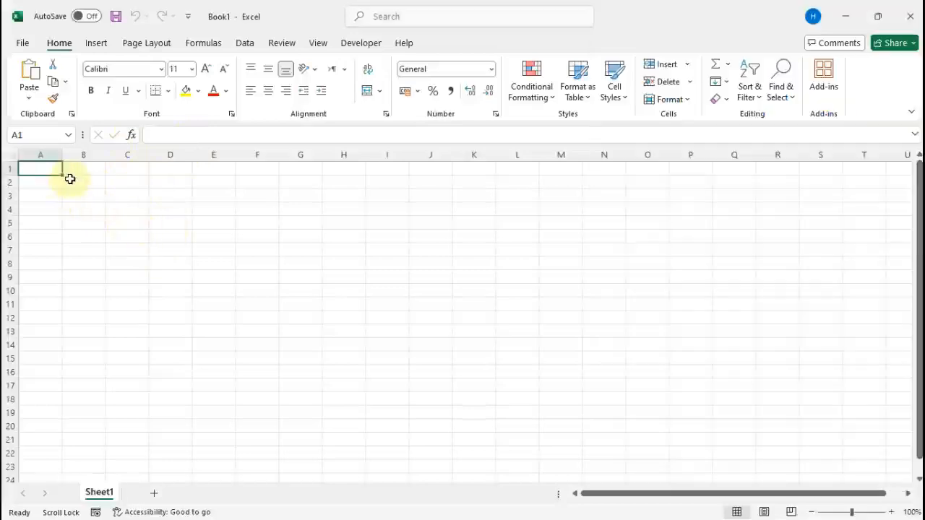
{"action": "type", "text": "Produk"}
{"action": "key", "text": "Tab"}
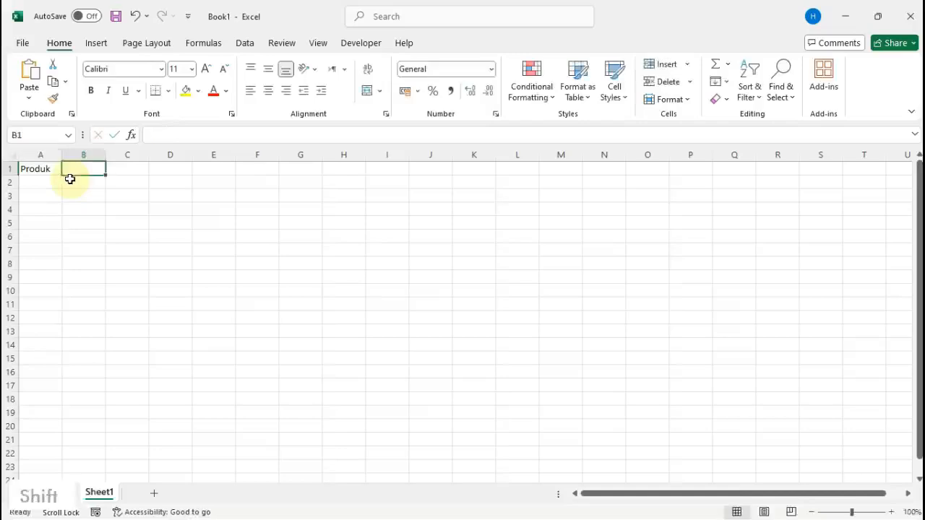
{"action": "type", "text": "Jumlah Terjual"}
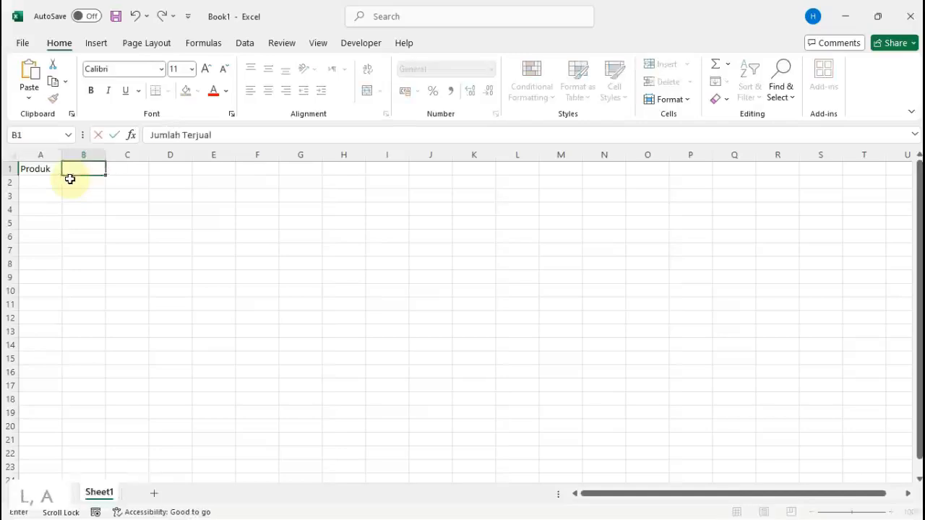
{"action": "key", "text": "Tab"}
Check the third column's name in the module and enter the header "Harga Satuan (IDR)" in C1
{"action": "key", "text": "alt+Tab"}
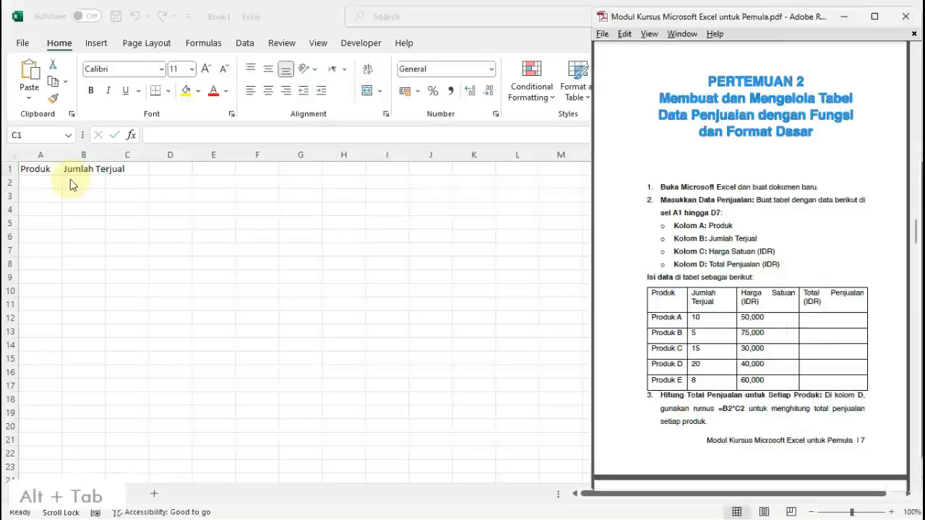
{"action": "key", "text": "alt+Tab"}
{"action": "type", "text": "Harga"}
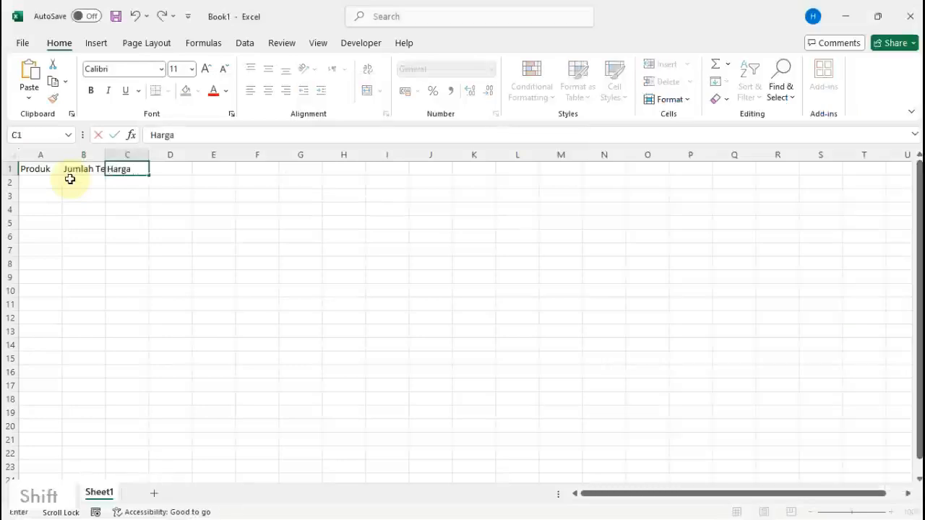
{"action": "type", "text": " Satuan (IDR)"}
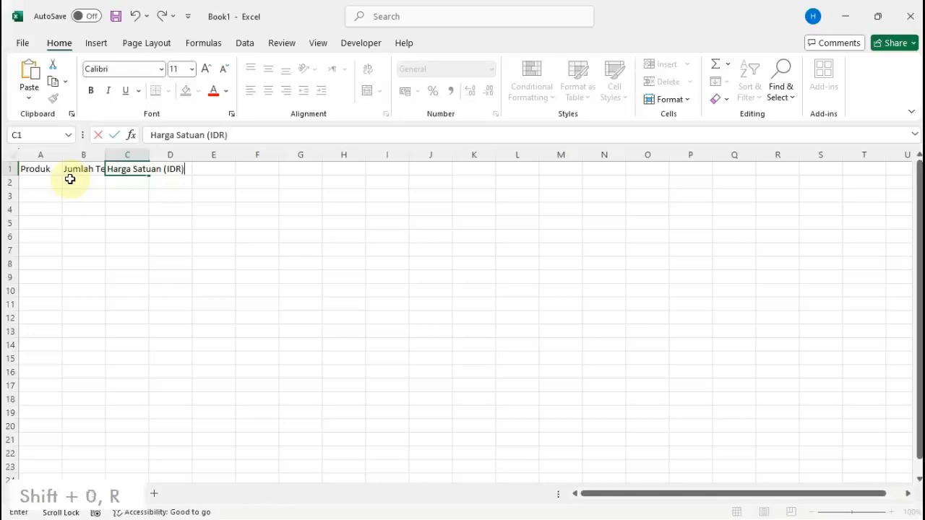
{"action": "key", "text": "Tab"}
Check the fourth column's name in the module and enter the header "Total Penjualan (IDR)" in D1
{"action": "key", "text": "alt+Tab"}
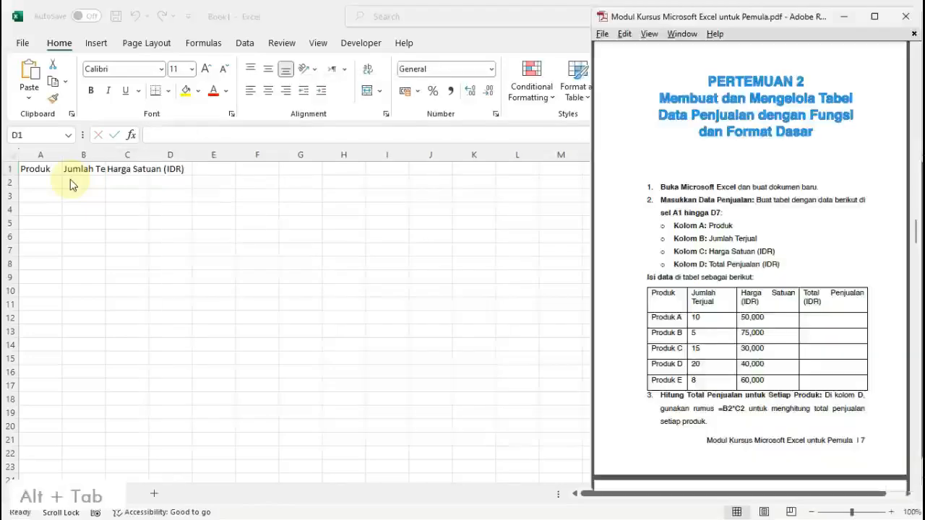
{"action": "key", "text": "alt+Tab"}
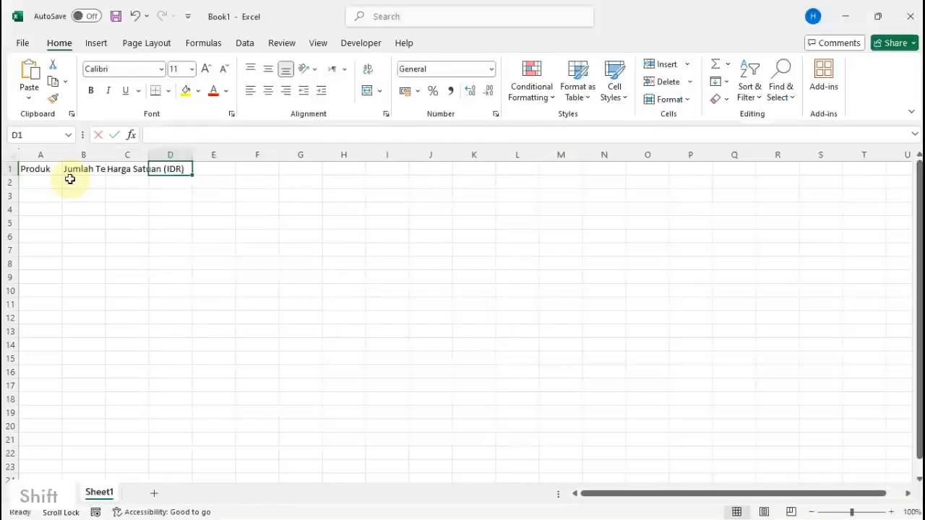
{"action": "type", "text": "Total penju"}
{"action": "key", "text": "BackSpace"}
{"action": "key", "text": "BackSpace"}
{"action": "key", "text": "BackSpace"}
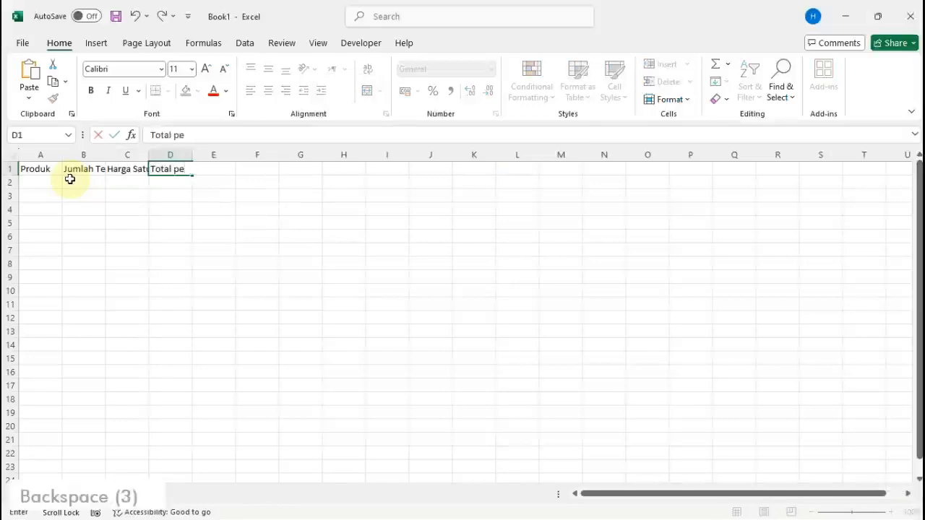
{"action": "type", "text": "Penjualan"}
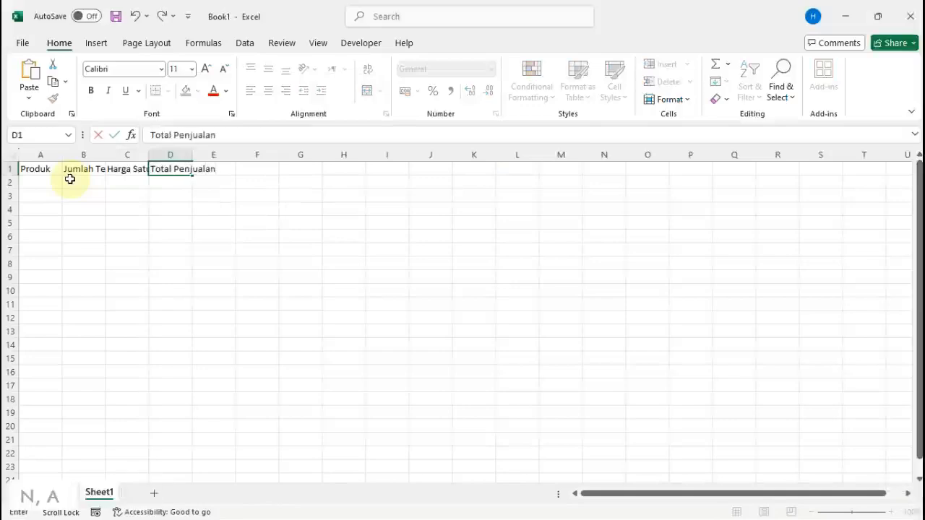
{"action": "type", "text": " (IDR)"}
{"action": "key", "text": "Return"}
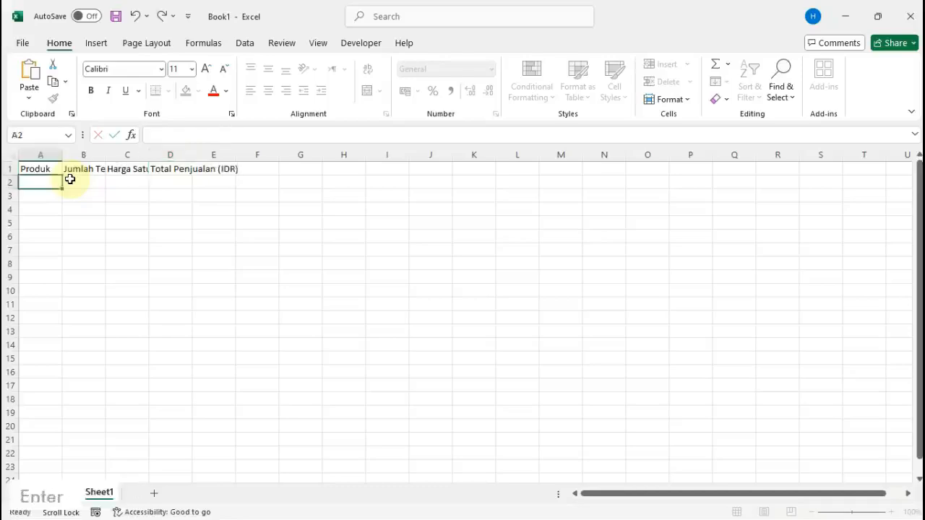
Fill A2 to A6 with the product names from the module, Produk A through Produk E
{"action": "key", "text": "alt+Tab"}
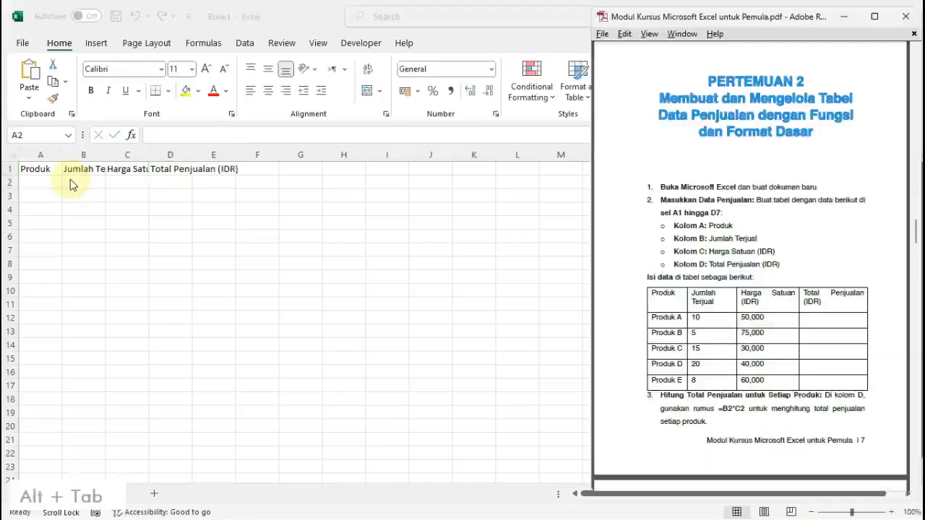
{"action": "key", "text": "alt+Tab"}
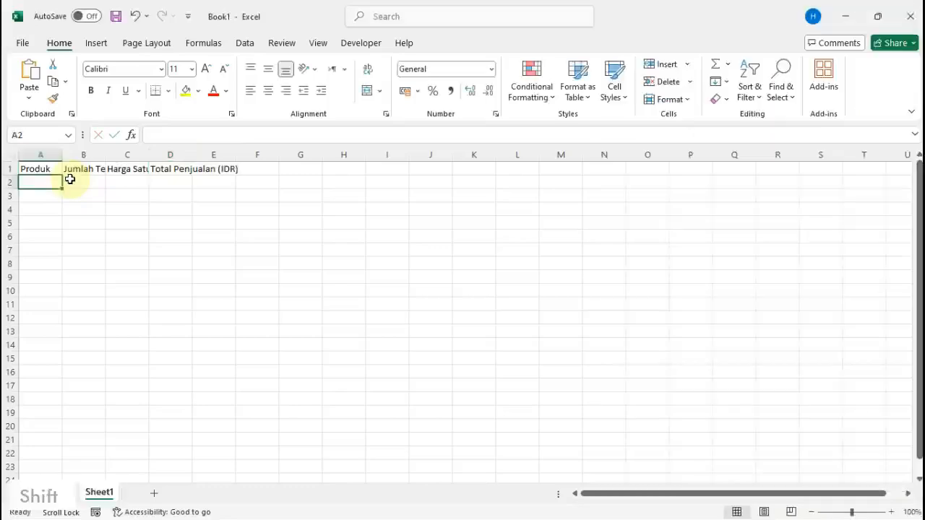
{"action": "type", "text": "Produk A"}
{"action": "key", "text": "Return"}
{"action": "type", "text": "Produk B"}
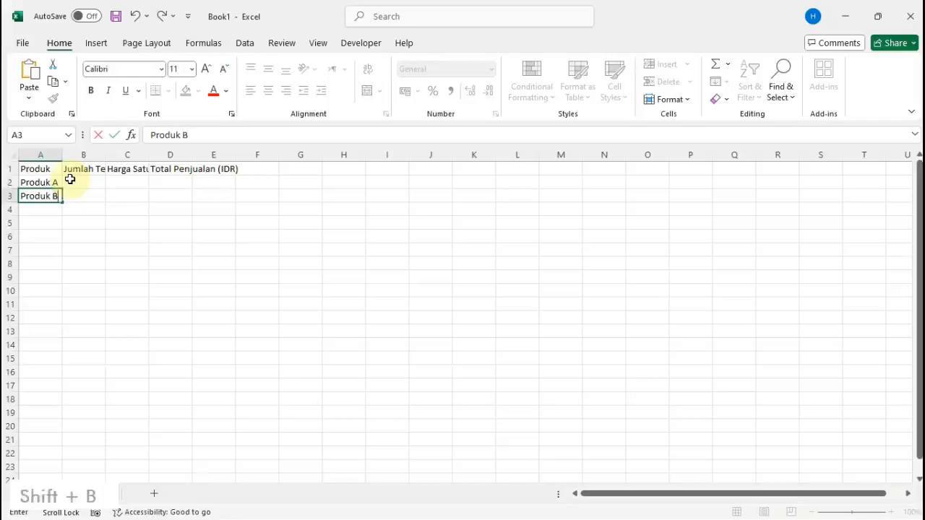
{"action": "key", "text": "Return"}
{"action": "type", "text": "Produk C"}
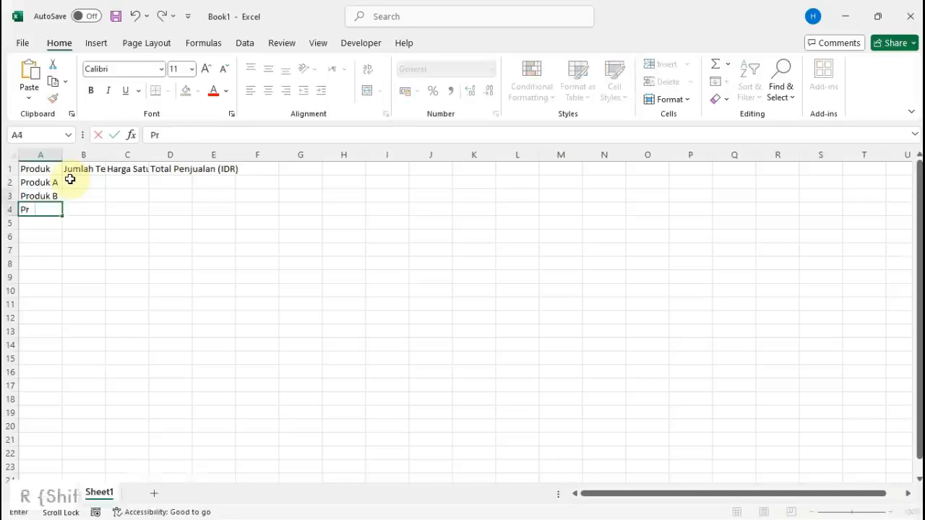
{"action": "key", "text": "Return"}
{"action": "type", "text": "Produk D"}
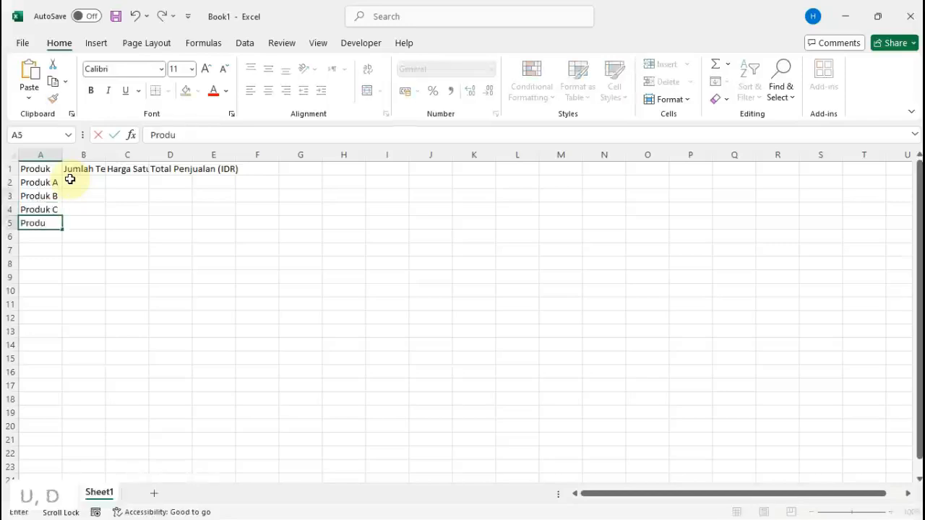
{"action": "key", "text": "Return"}
{"action": "type", "text": "Produk "}
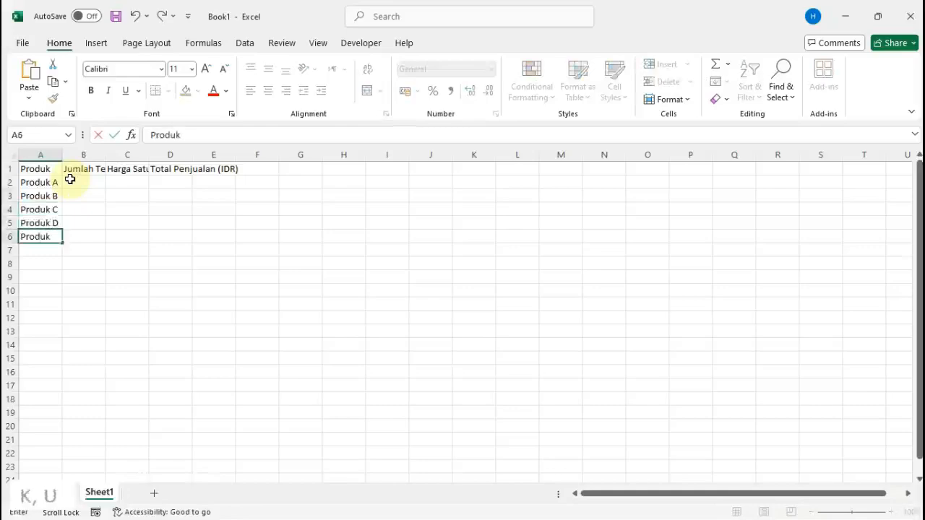
{"action": "type", "text": "E"}
{"action": "key", "text": "Tab"}
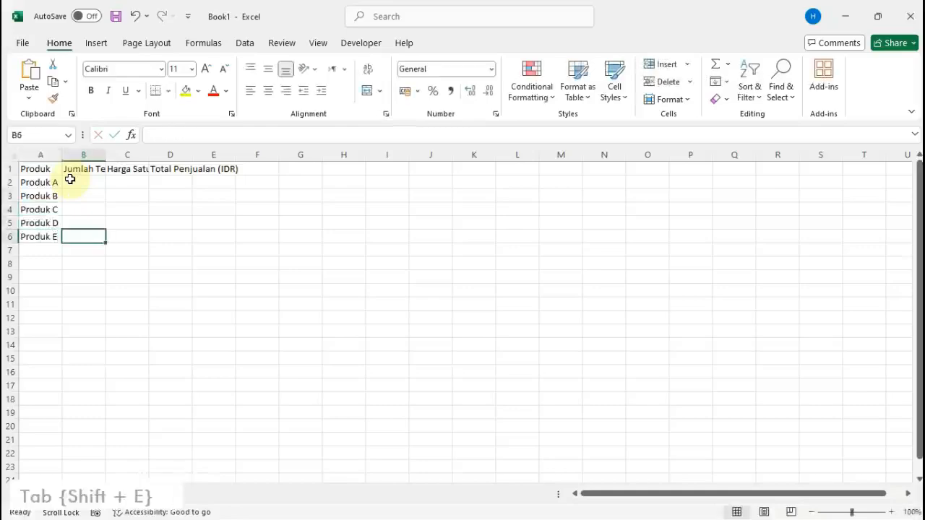
{"action": "key", "text": "Up"}
{"action": "key", "text": "Up"}
{"action": "key", "text": "Up"}
{"action": "key", "text": "Up"}
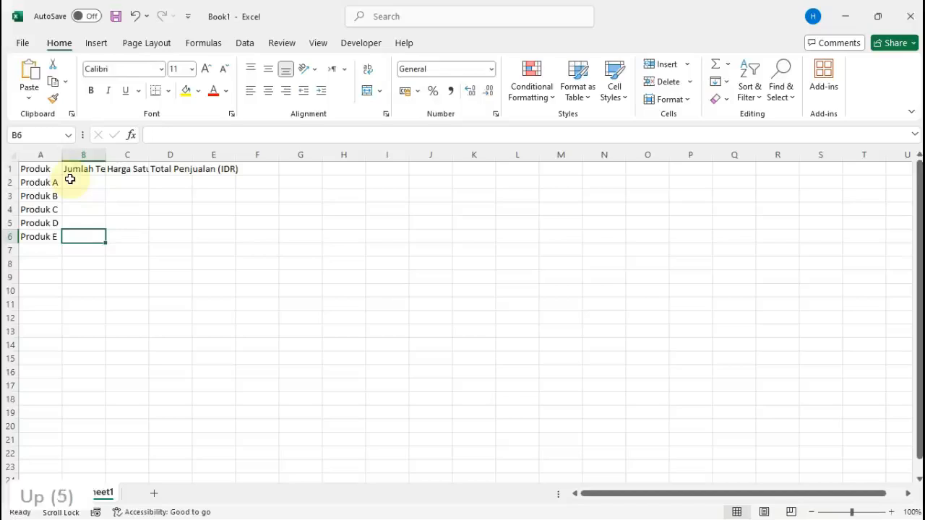
{"action": "left_click", "coordinate": [70, 179]}
Set the width of column B, Jumlah Terjual, to 15
{"action": "left_click", "coordinate": [96, 169]}
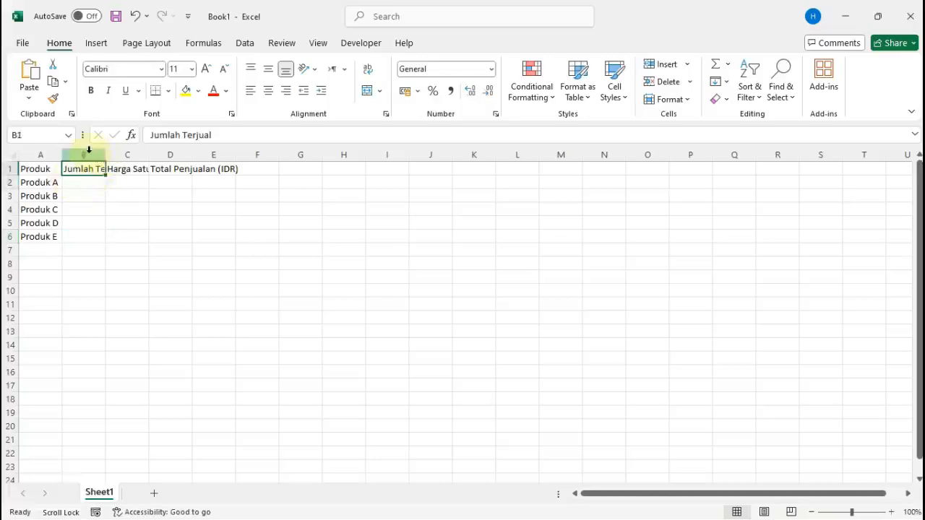
{"action": "right_click", "coordinate": [89, 152]}
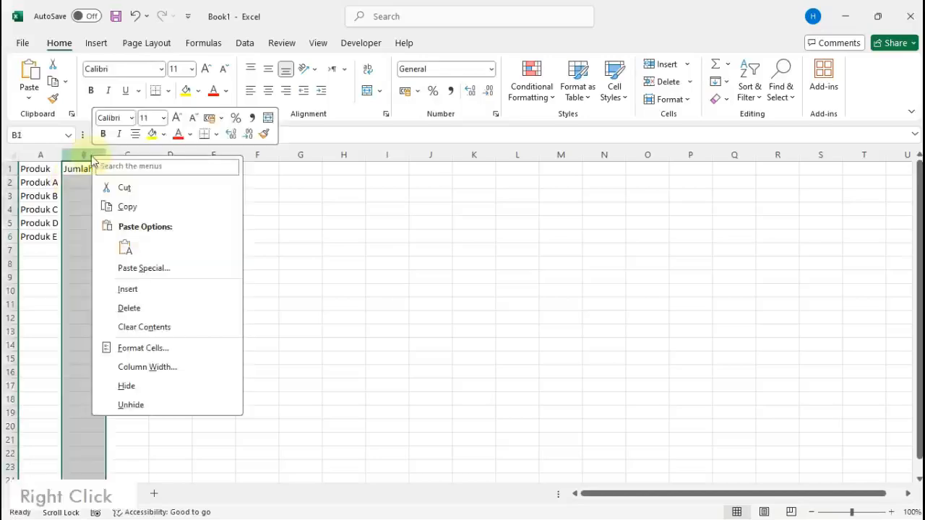
{"action": "left_click", "coordinate": [148, 366]}
{"action": "type", "text": "15"}
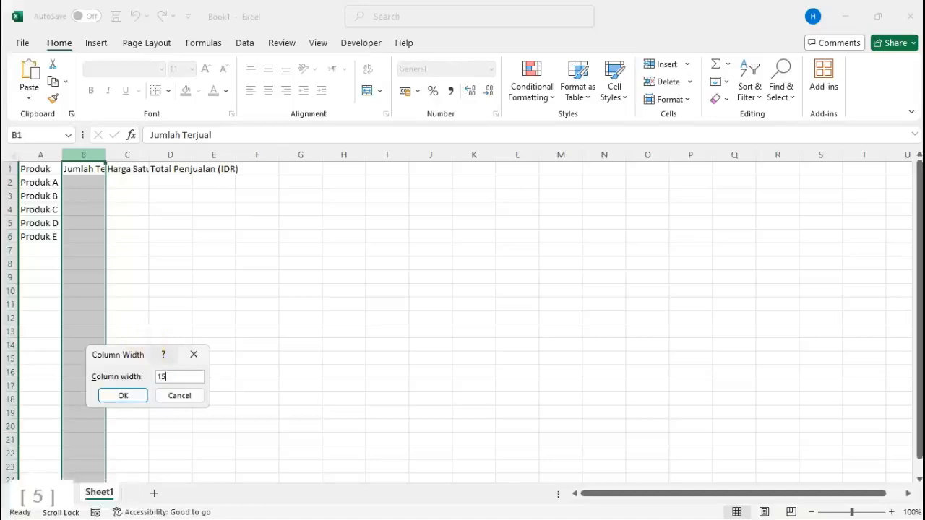
{"action": "key", "text": "Return"}
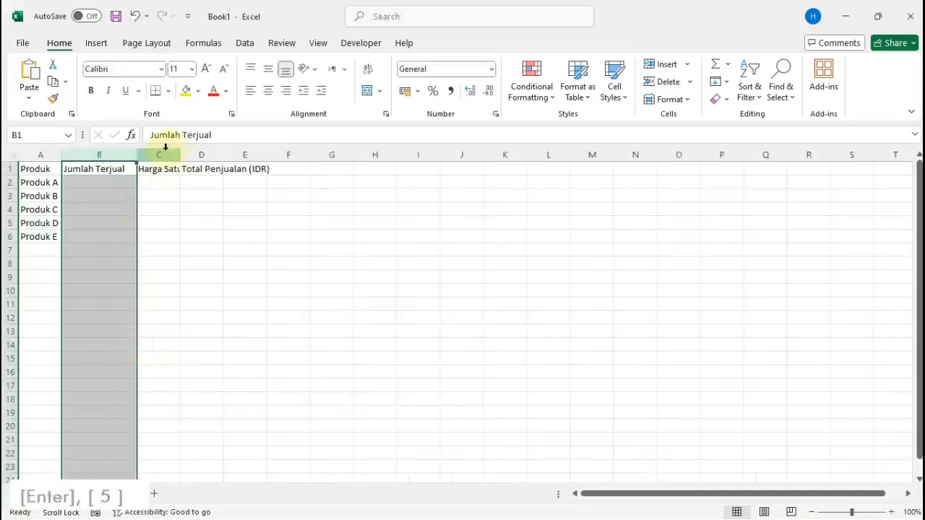
Set the width of column C, Harga Satuan (IDR), to 15
{"action": "left_click", "coordinate": [165, 154]}
{"action": "right_click", "coordinate": [166, 154]}
{"action": "left_click", "coordinate": [256, 363]}
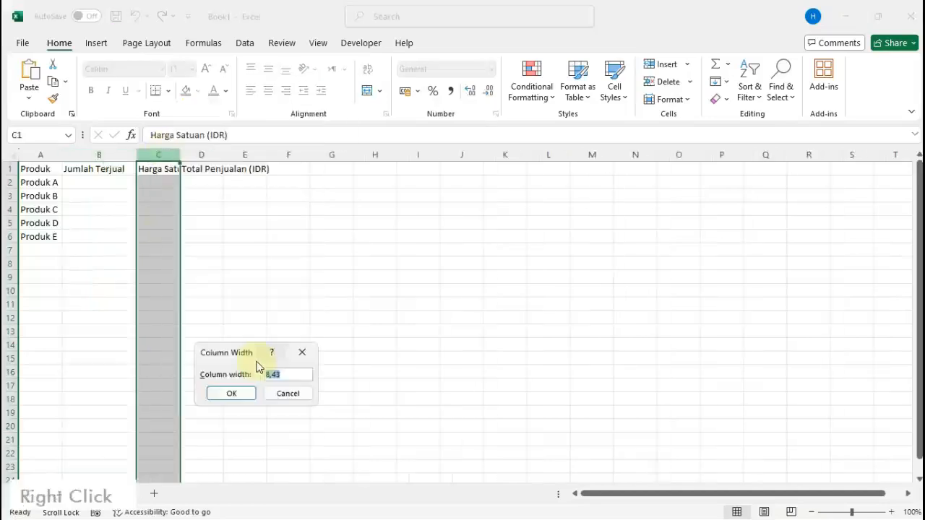
{"action": "type", "text": "15"}
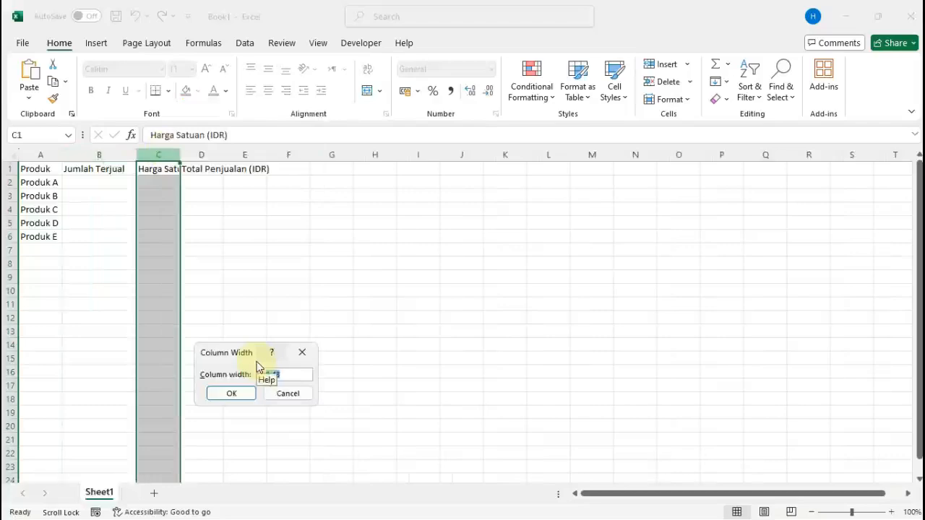
{"action": "key", "text": "Return"}
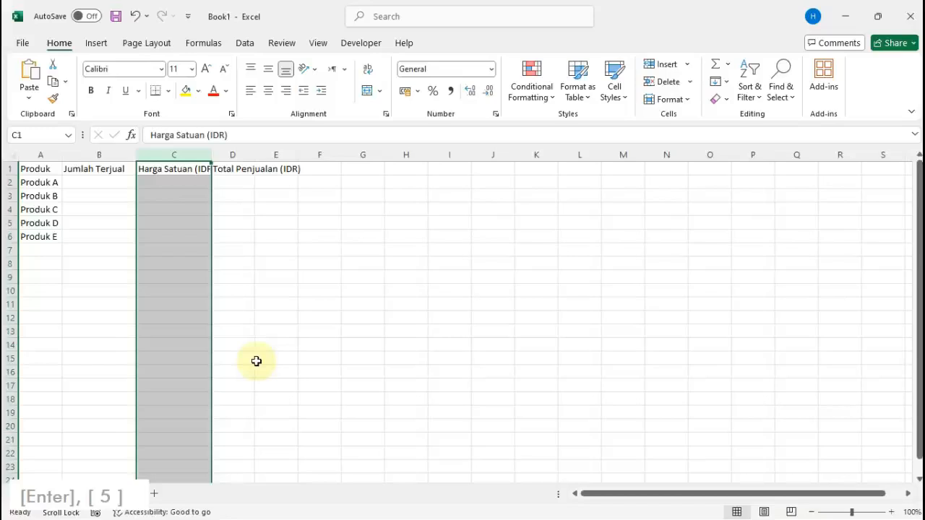
Set the width of column C, Harga Satuan (IDR), to 20
{"action": "right_click", "coordinate": [195, 152]}
{"action": "left_click", "coordinate": [261, 367]}
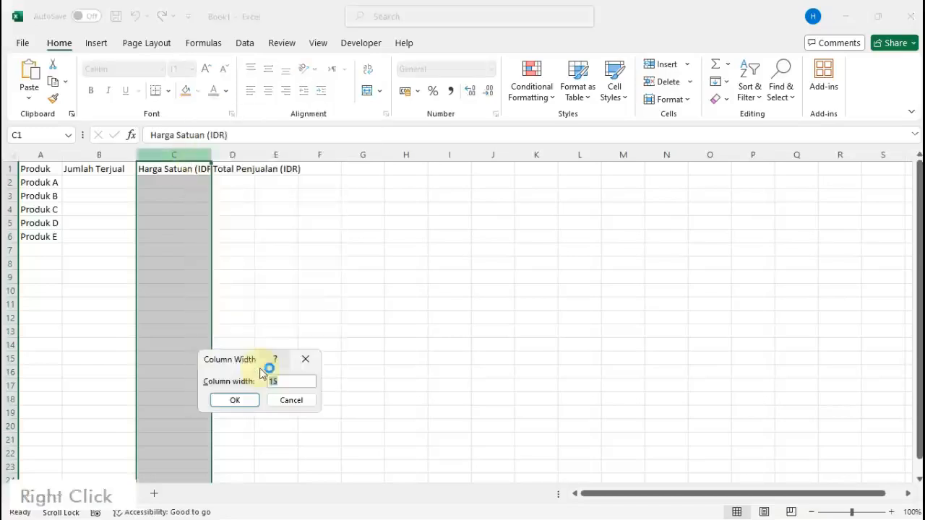
{"action": "type", "text": "20"}
{"action": "key", "text": "Return"}
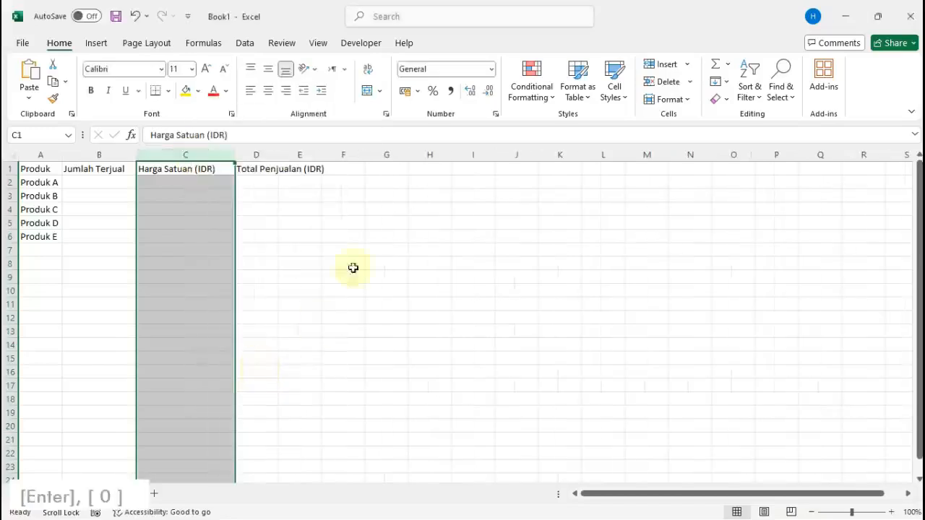
Set the width of column D, Total Penjualan (IDR), to 25
{"action": "left_click", "coordinate": [267, 154]}
{"action": "right_click", "coordinate": [267, 155]}
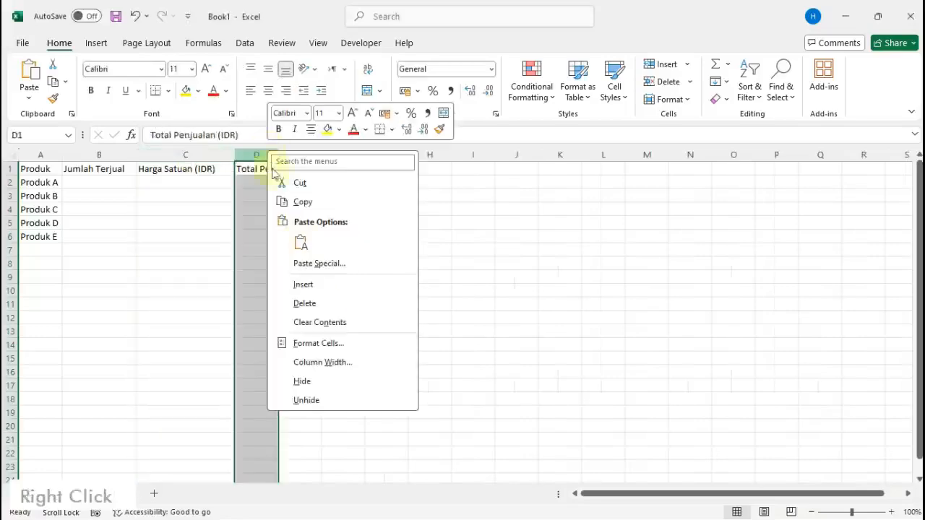
{"action": "left_click", "coordinate": [337, 365]}
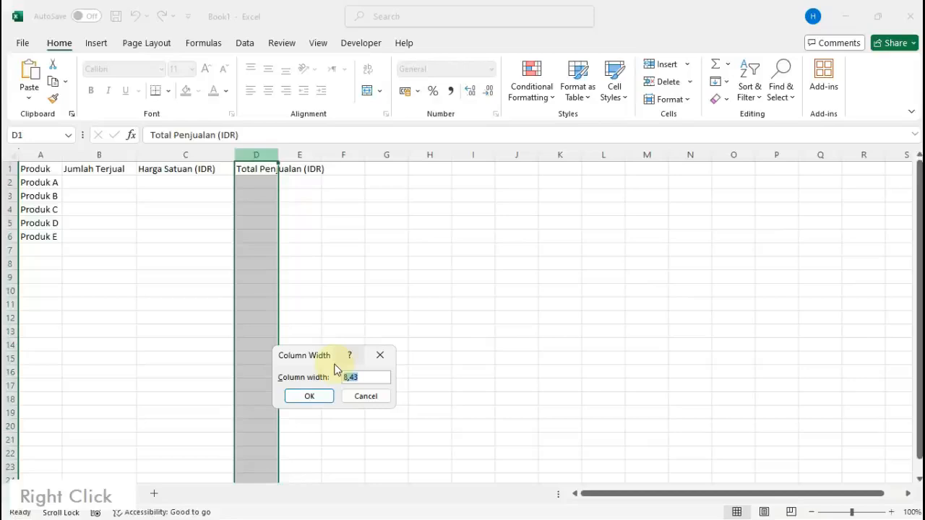
{"action": "type", "text": "25"}
{"action": "key", "text": "Return"}
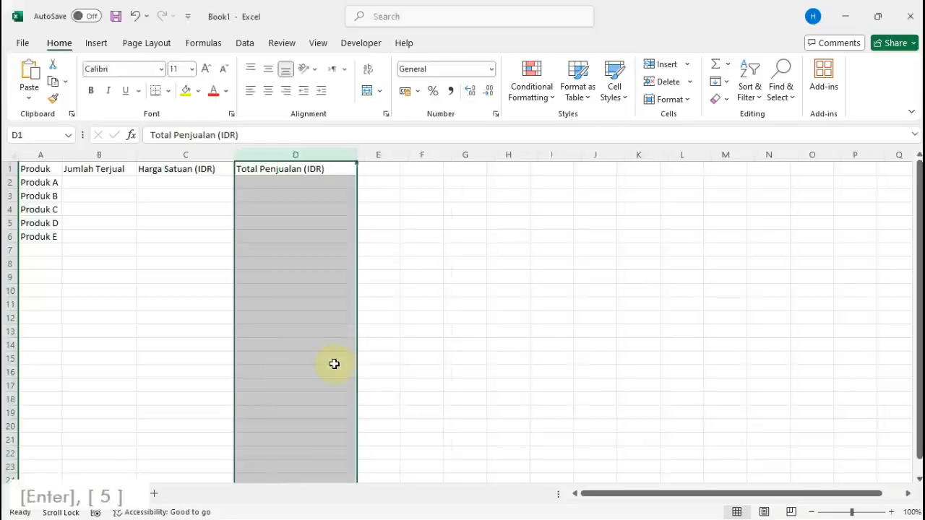
{"action": "left_click", "coordinate": [333, 363]}
Check the Jumlah Terjual figures in the PDF module and enter 10, 5, 15, 20 and 8 in B2 to B6
{"action": "left_click", "coordinate": [127, 183]}
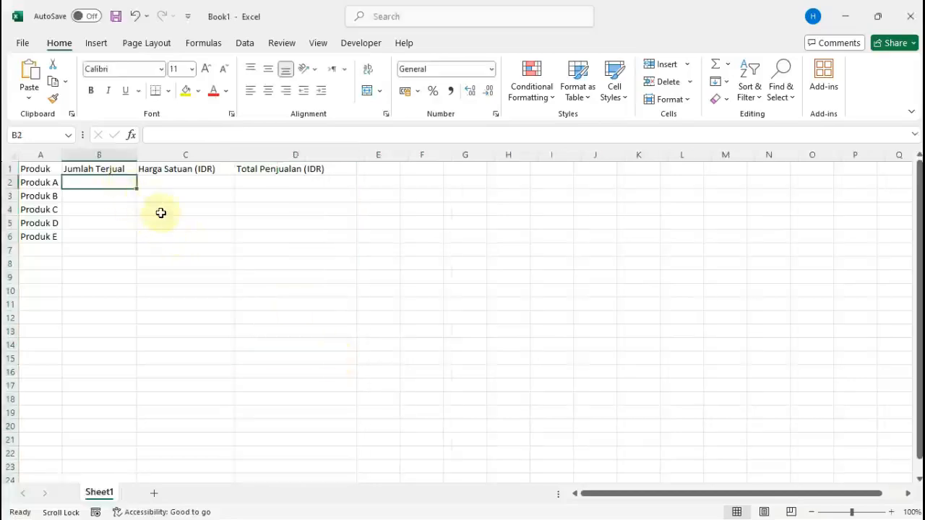
{"action": "key", "text": "alt+Tab"}
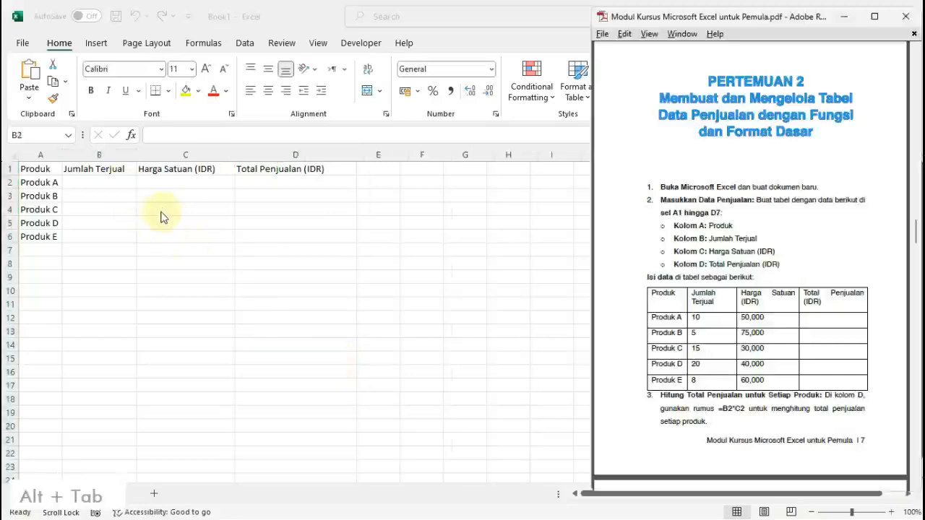
{"action": "left_click", "coordinate": [125, 186]}
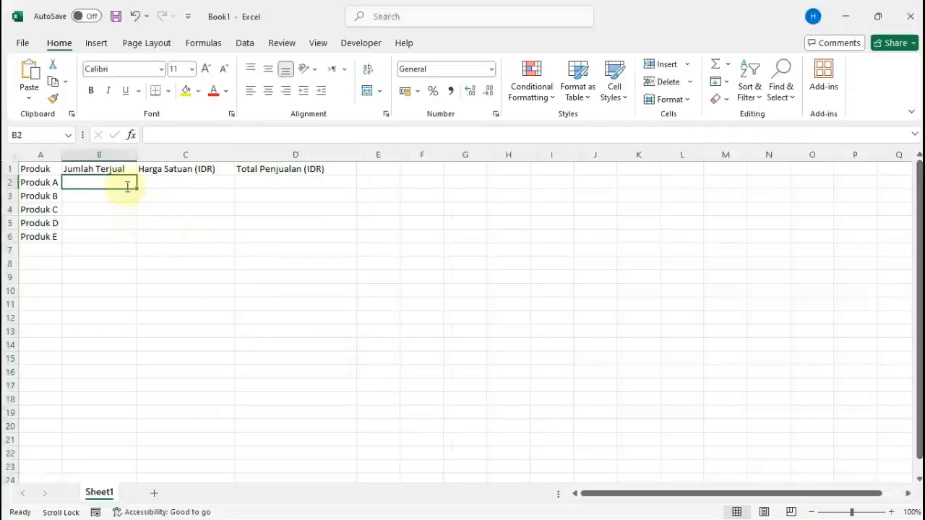
{"action": "type", "text": "10"}
{"action": "key", "text": "Return"}
{"action": "type", "text": "5"}
{"action": "key", "text": "Return"}
{"action": "type", "text": "15"}
{"action": "key", "text": "Return"}
{"action": "type", "text": "20"}
{"action": "key", "text": "Return"}
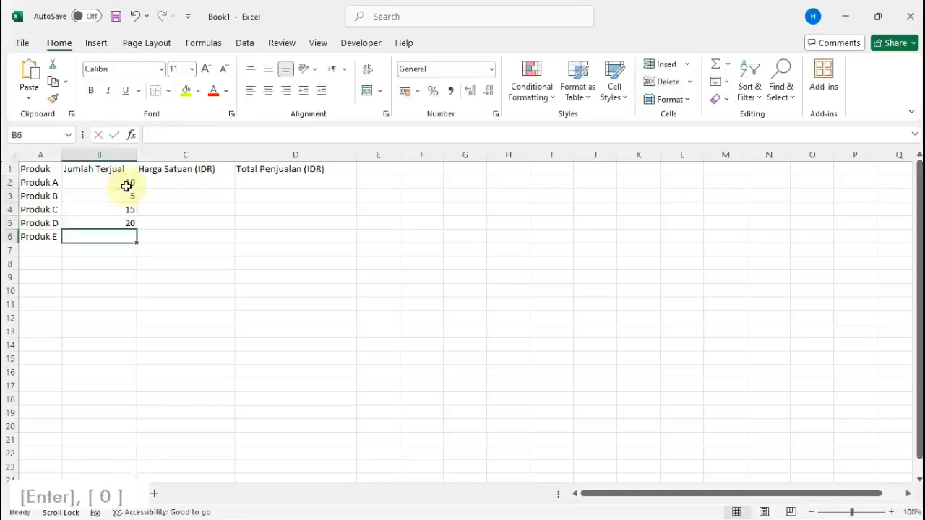
{"action": "type", "text": "8"}
{"action": "key", "text": "Return"}
Check the unit prices in the PDF module and enter 50000, 75000, 30000, 40000 and 60000 in C2 to C6
{"action": "key", "text": "alt+Tab"}
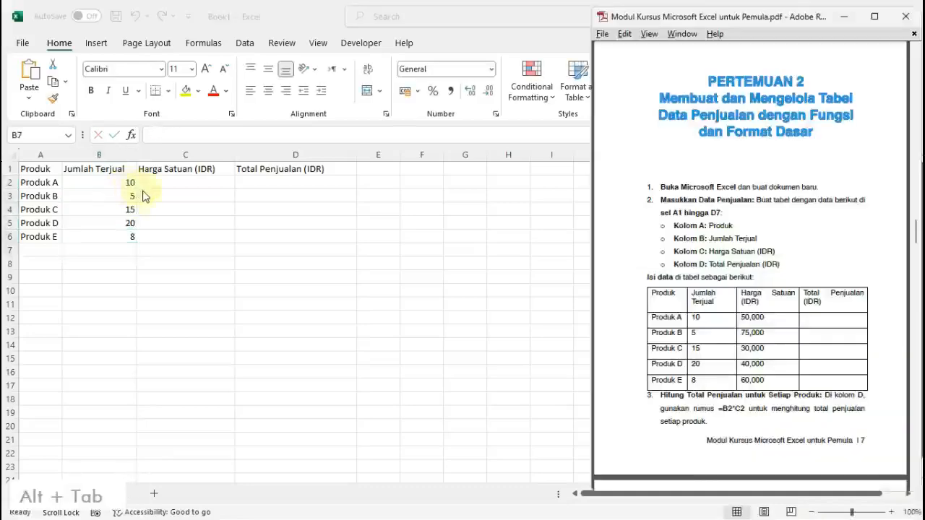
{"action": "key", "text": "alt+Tab"}
{"action": "left_click", "coordinate": [185, 185]}
{"action": "type", "text": "50000"}
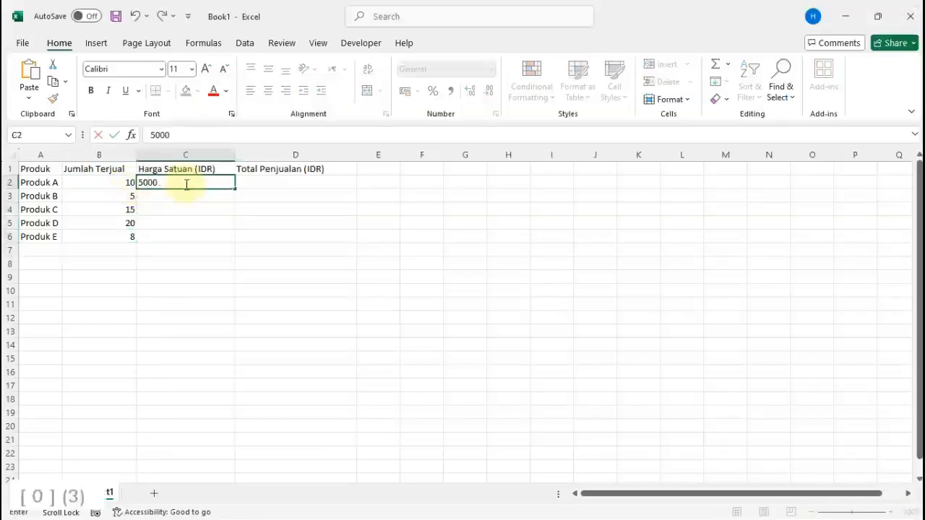
{"action": "key", "text": "Return"}
{"action": "type", "text": "75000"}
{"action": "key", "text": "Return"}
{"action": "type", "text": "30000"}
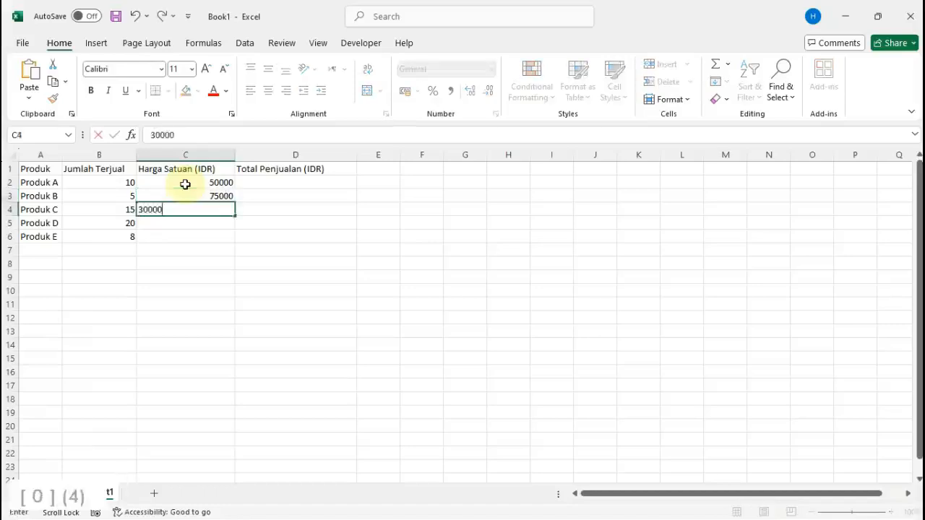
{"action": "key", "text": "Return"}
{"action": "key", "text": "alt+Tab"}
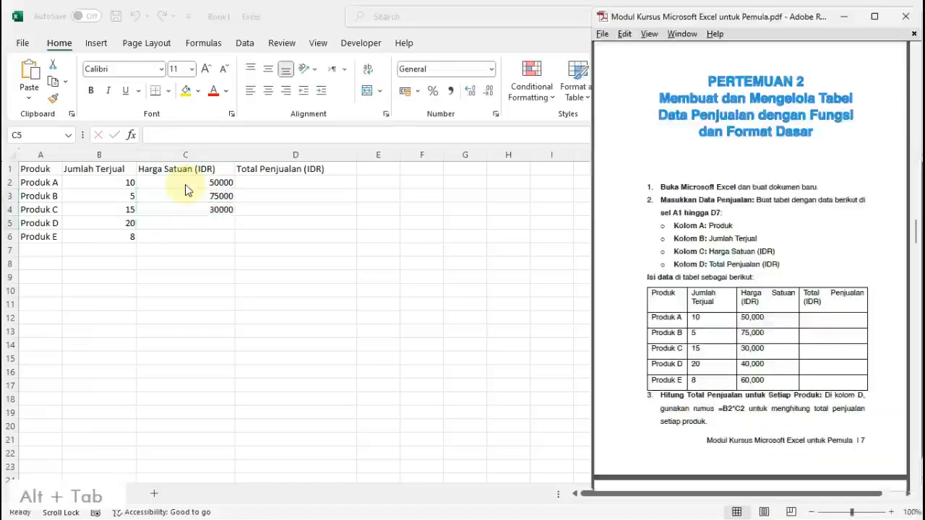
{"action": "key", "text": "alt+Tab"}
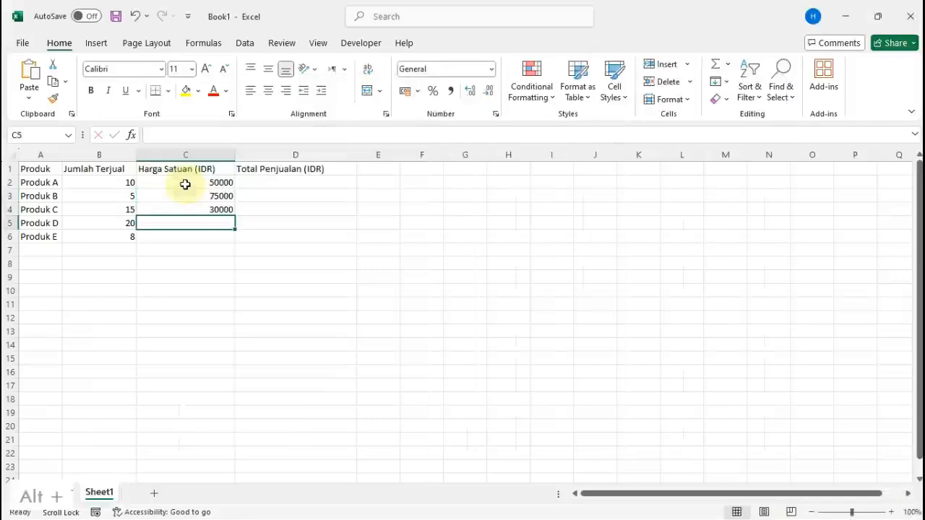
{"action": "type", "text": "40000"}
{"action": "key", "text": "Return"}
{"action": "type", "text": "60000"}
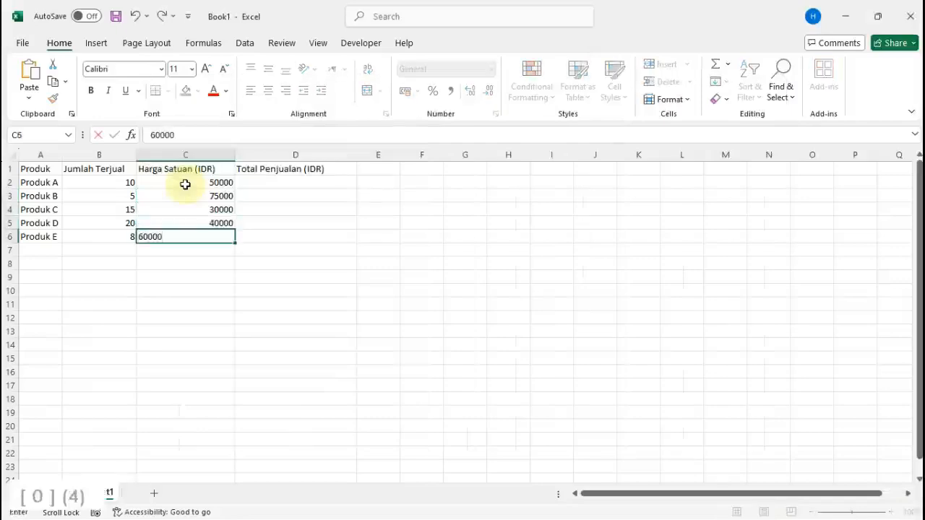
{"action": "key", "text": "Return"}
Check the module's instruction for the total per product and enter the formula =B2*C2 in D2
{"action": "key", "text": "alt+Tab"}
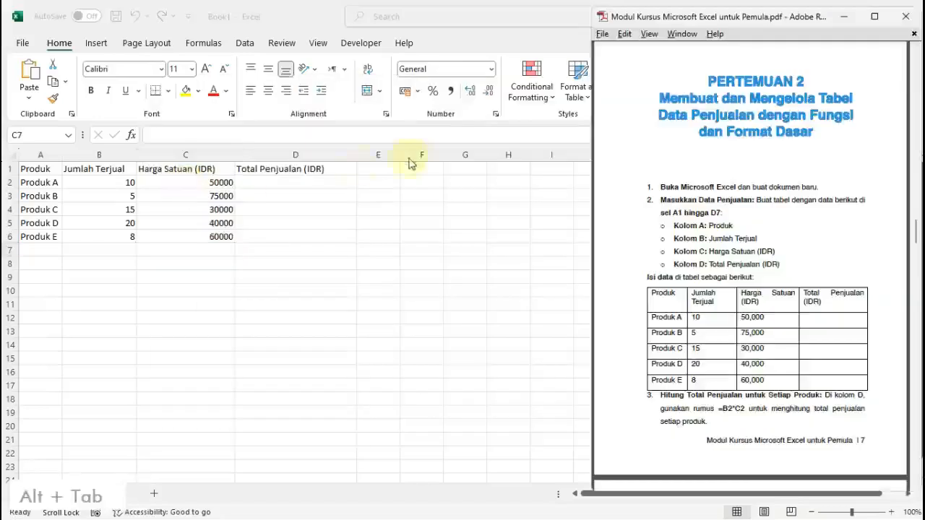
{"action": "scroll", "coordinate": [788, 403], "scroll_direction": "down", "scroll_amount": 1}
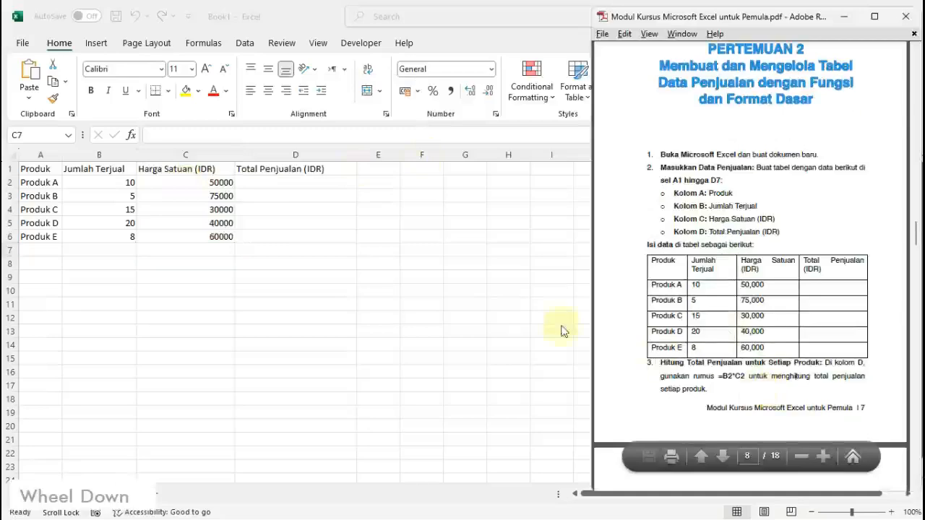
{"action": "key", "text": "alt+Tab"}
{"action": "left_click", "coordinate": [314, 183]}
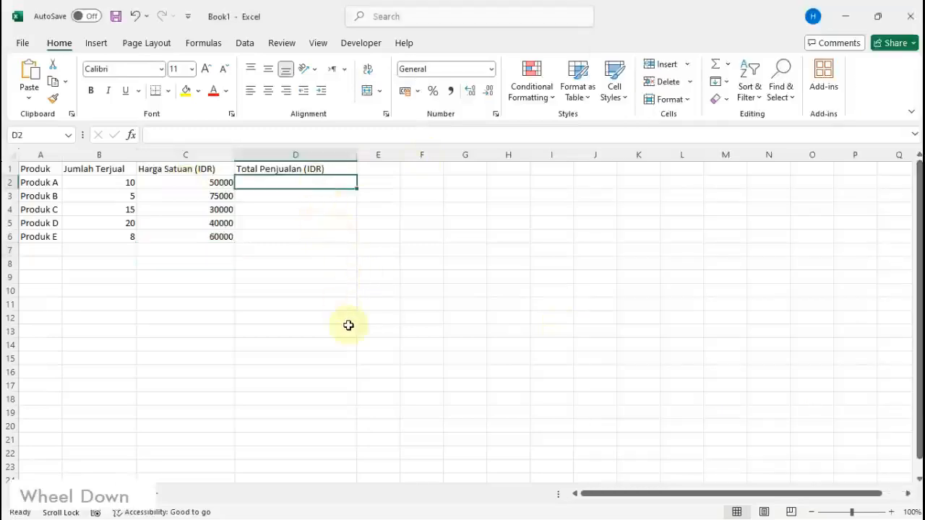
{"action": "type", "text": "="}
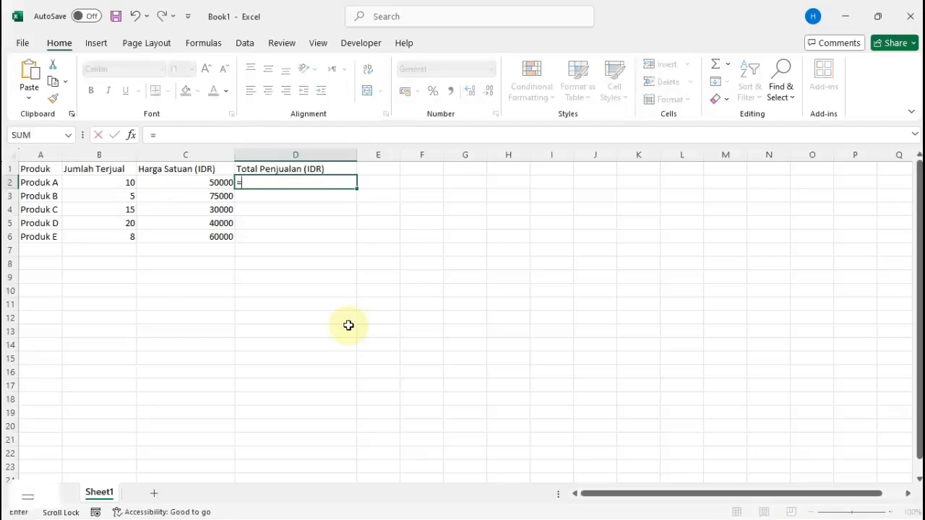
{"action": "left_click", "coordinate": [107, 179]}
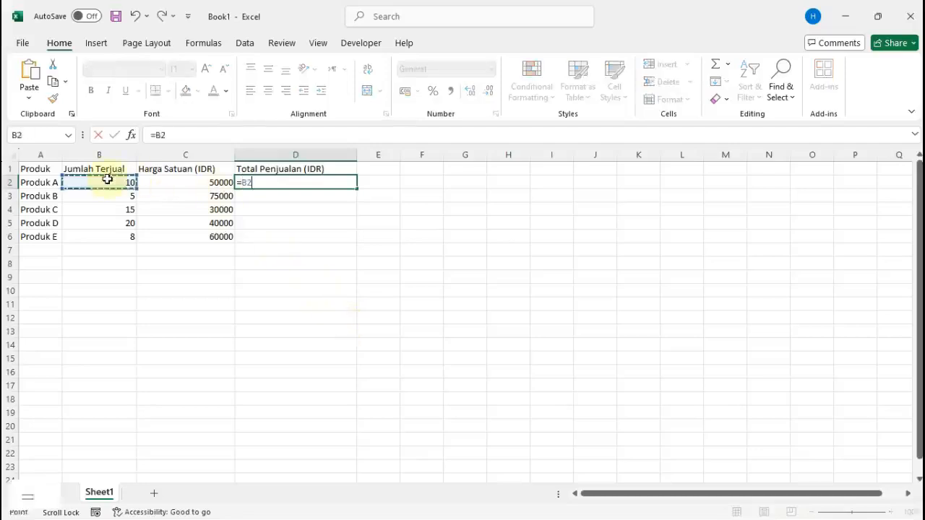
{"action": "type", "text": "*"}
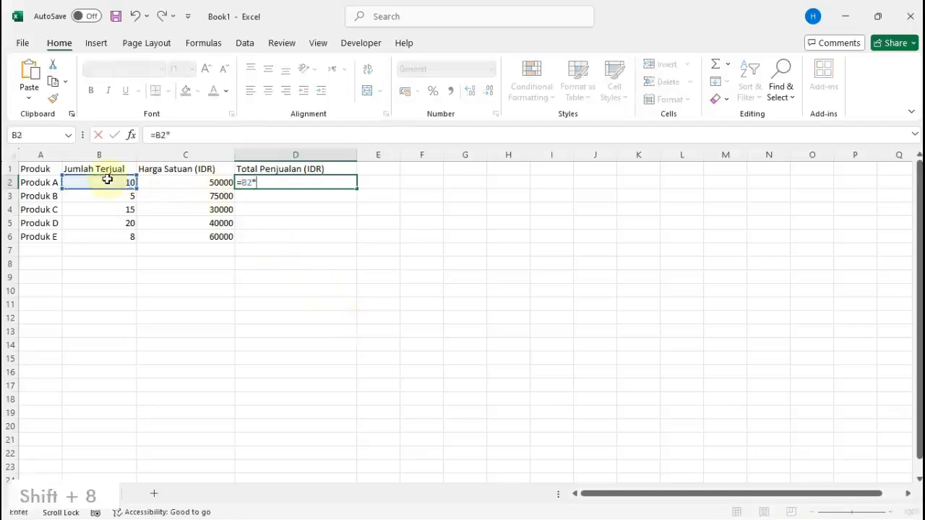
{"action": "left_click", "coordinate": [160, 183]}
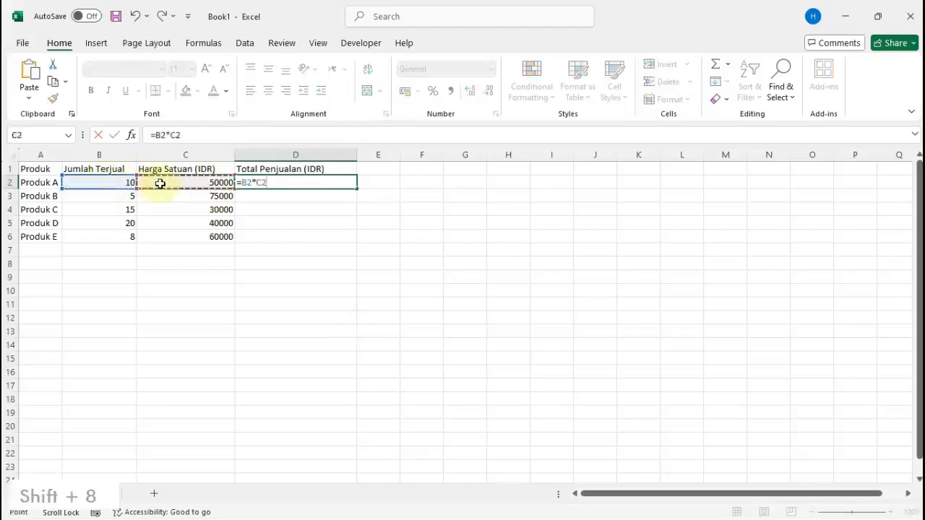
{"action": "key", "text": "Return"}
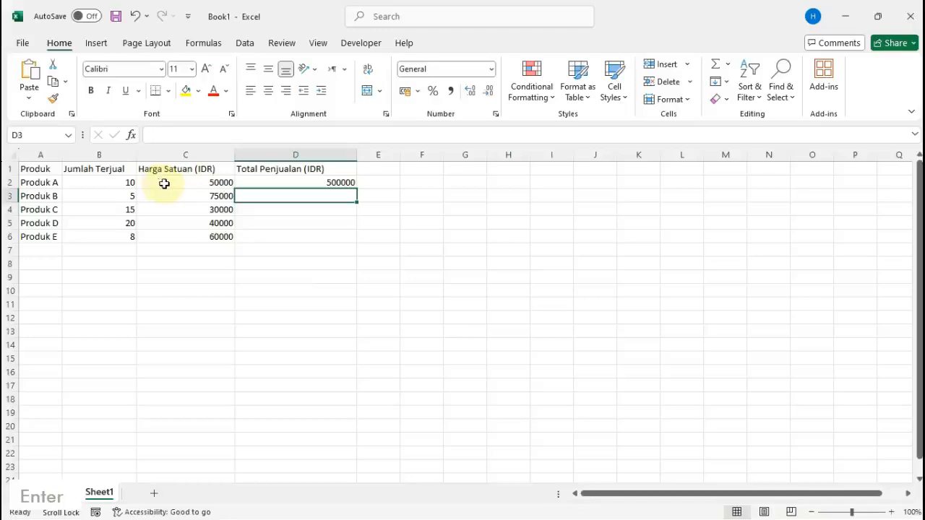
Copy the Total Penjualan formula from D2 down through D6
{"action": "left_click", "coordinate": [292, 181]}
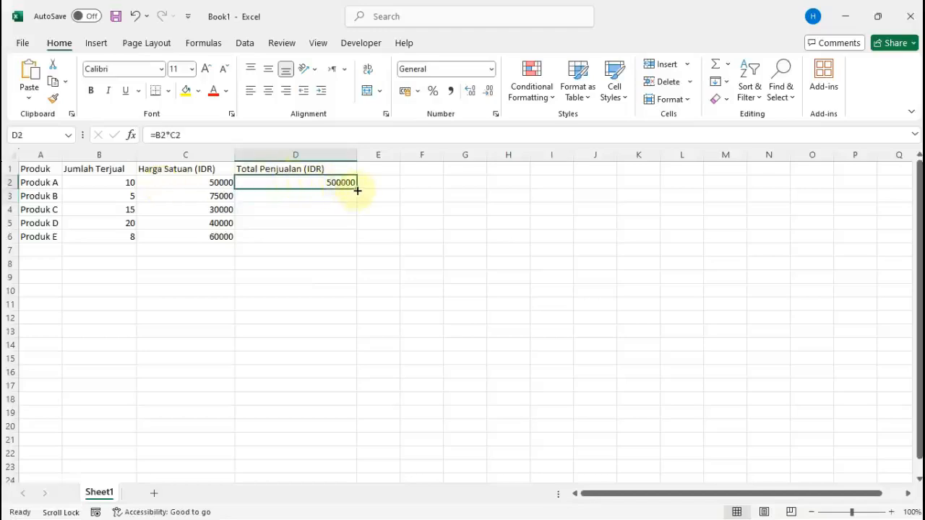
{"action": "left_click_drag", "start_coordinate": [356, 188], "coordinate": [355, 242]}
{"action": "left_click", "coordinate": [369, 219]}
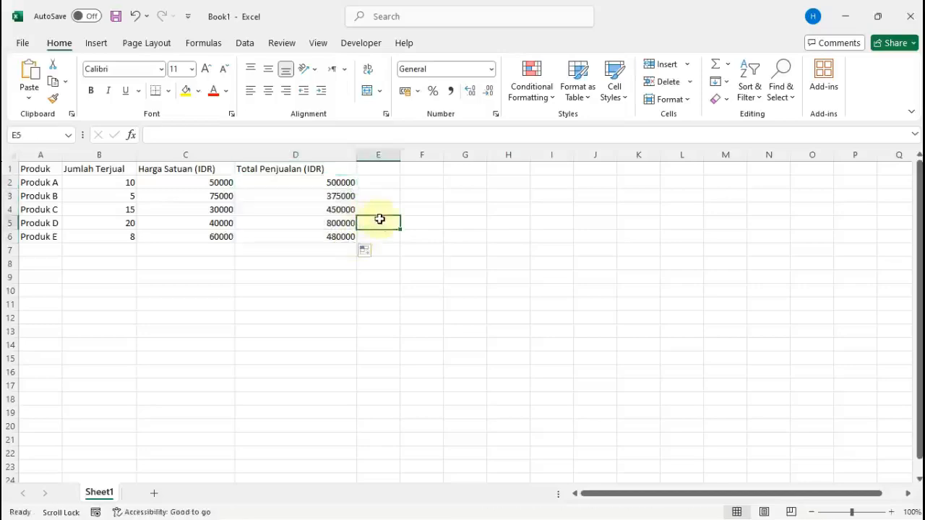
Read the PDF module's remaining Pertemuan 2 instructions on the overall total, table formatting, currency format and file saving
{"action": "key", "text": "alt+Tab"}
{"action": "scroll", "coordinate": [760, 292], "scroll_direction": "down", "scroll_amount": 5}
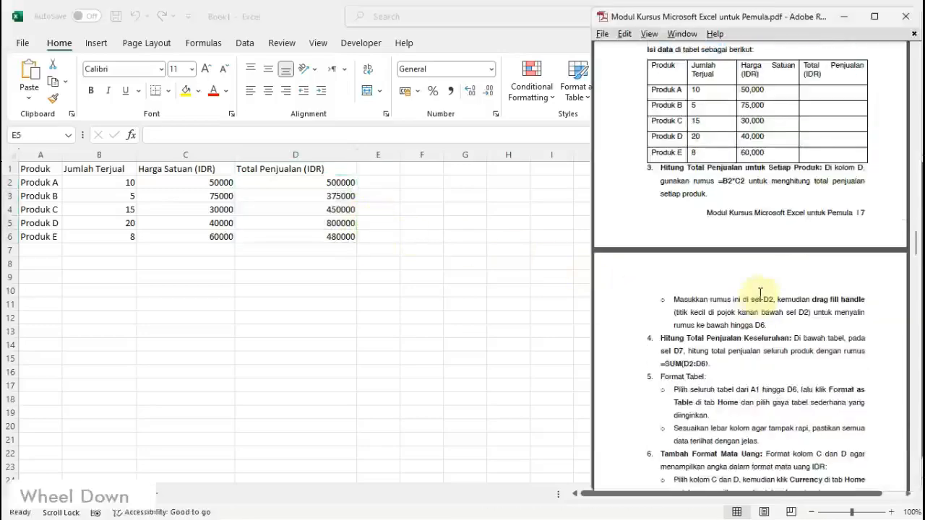
{"action": "scroll", "coordinate": [760, 292], "scroll_direction": "down", "scroll_amount": 2}
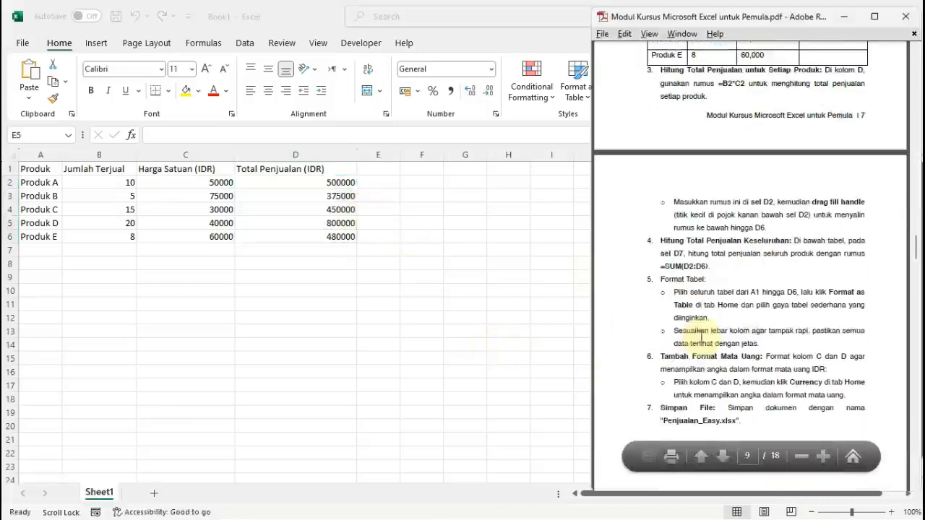
{"action": "scroll", "coordinate": [700, 337], "scroll_direction": "down", "scroll_amount": 1}
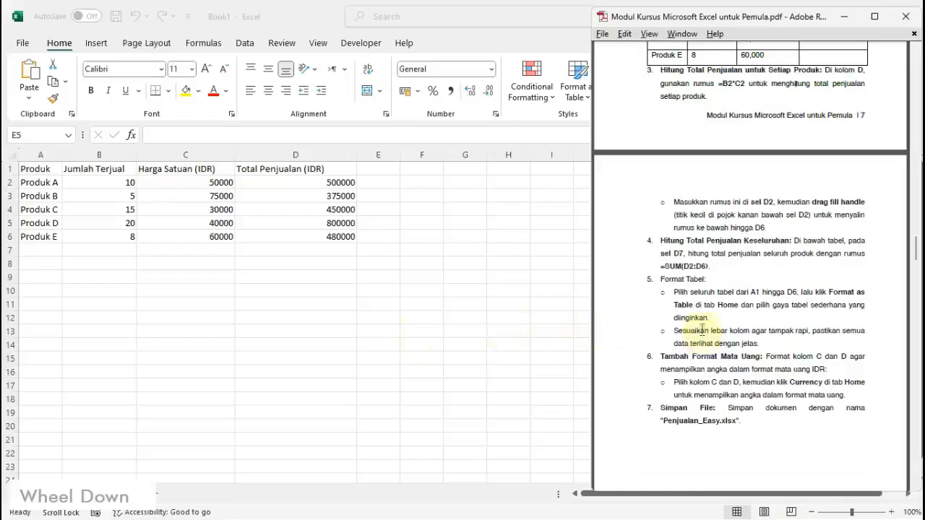
{"action": "scroll", "coordinate": [721, 347], "scroll_direction": "down", "scroll_amount": 2}
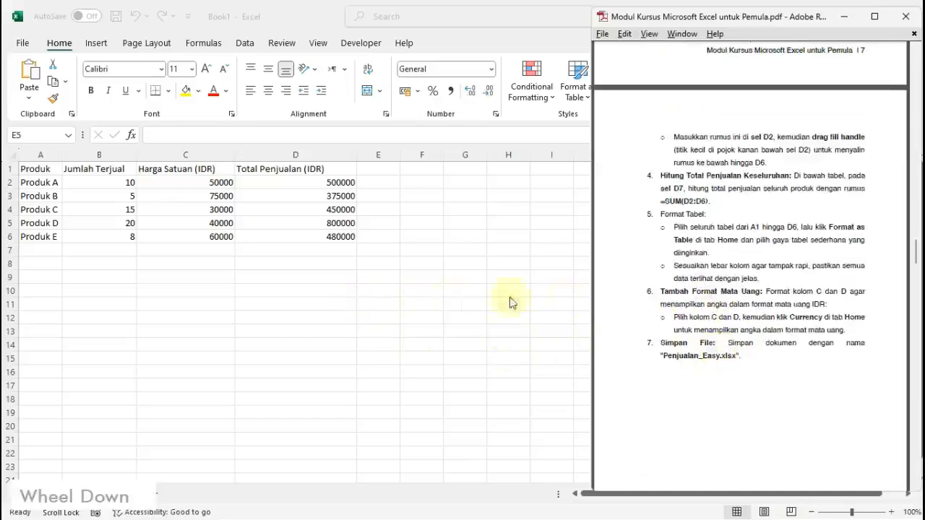
{"action": "scroll", "coordinate": [730, 299], "scroll_direction": "up", "scroll_amount": 2}
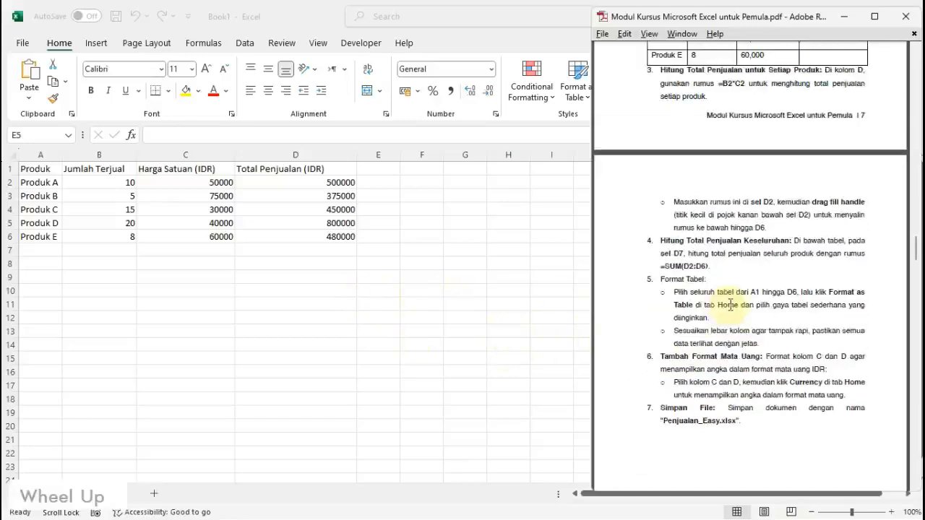
{"action": "scroll", "coordinate": [723, 293], "scroll_direction": "up", "scroll_amount": 10}
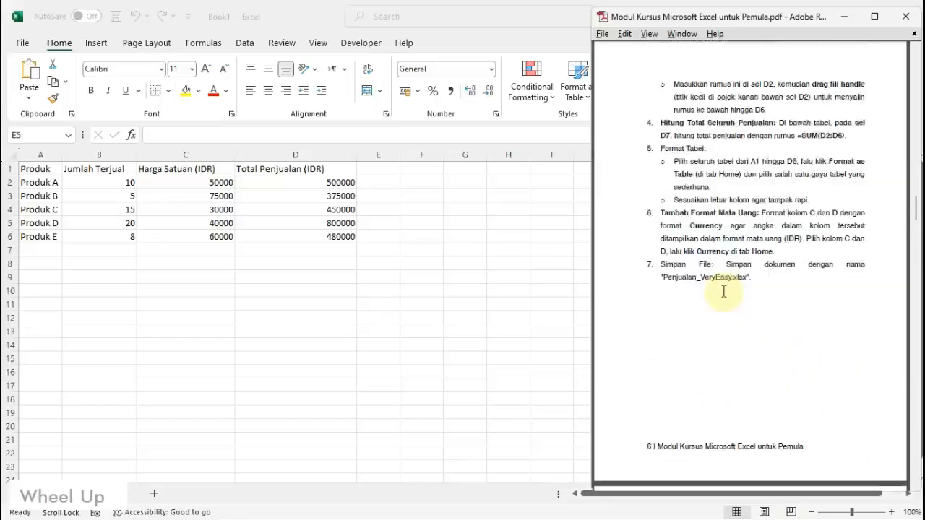
{"action": "scroll", "coordinate": [745, 302], "scroll_direction": "down", "scroll_amount": 10}
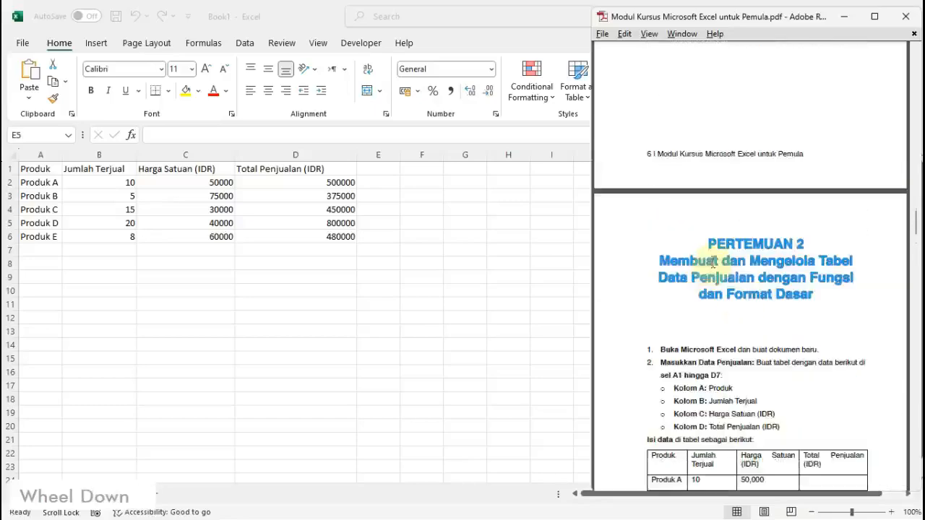
{"action": "scroll", "coordinate": [706, 253], "scroll_direction": "down", "scroll_amount": 1}
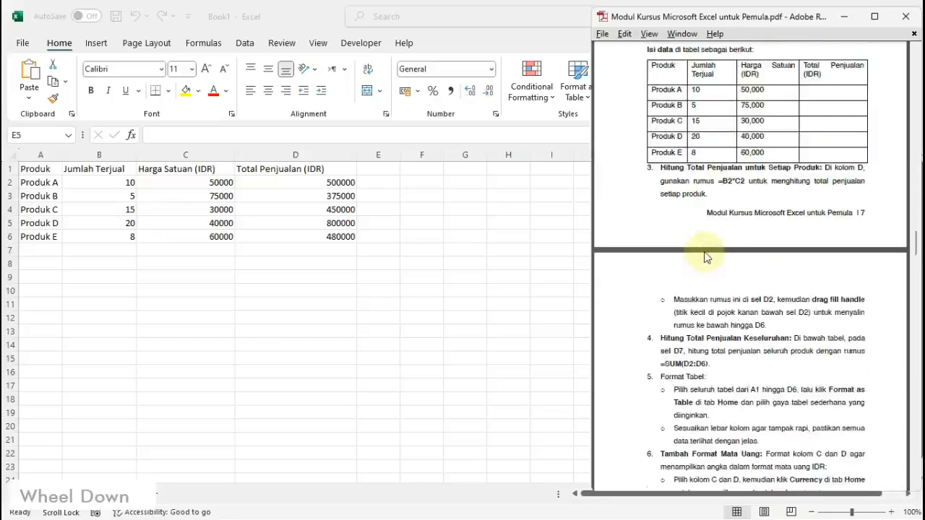
Label C7 "Total Penjualan" and enter a SUM formula over D2:D6 in D7
{"action": "left_click", "coordinate": [262, 257]}
{"action": "left_click", "coordinate": [191, 250]}
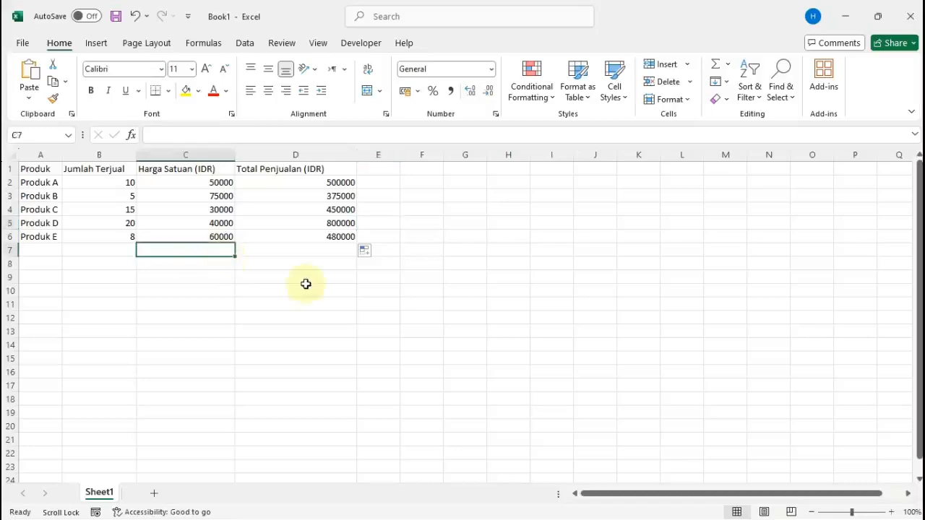
{"action": "type", "text": "Total Penju"}
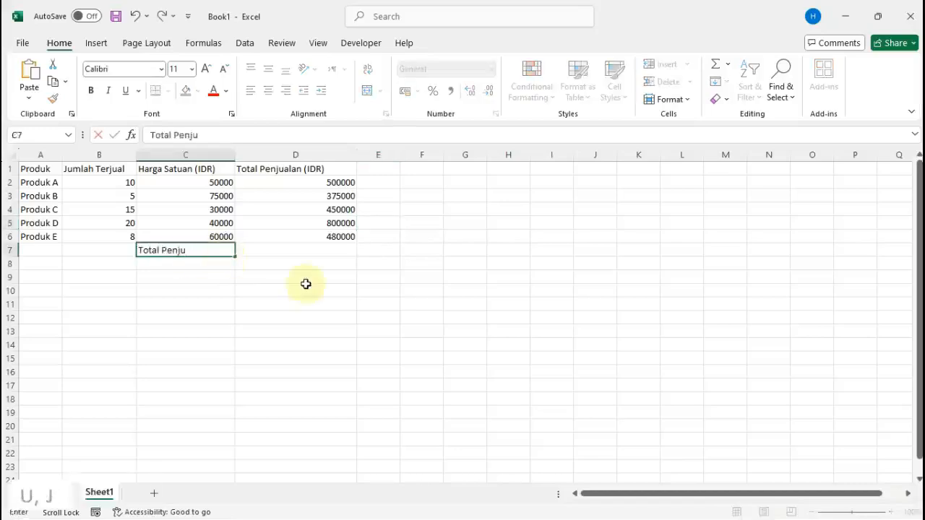
{"action": "type", "text": "alan"}
{"action": "key", "text": "Tab"}
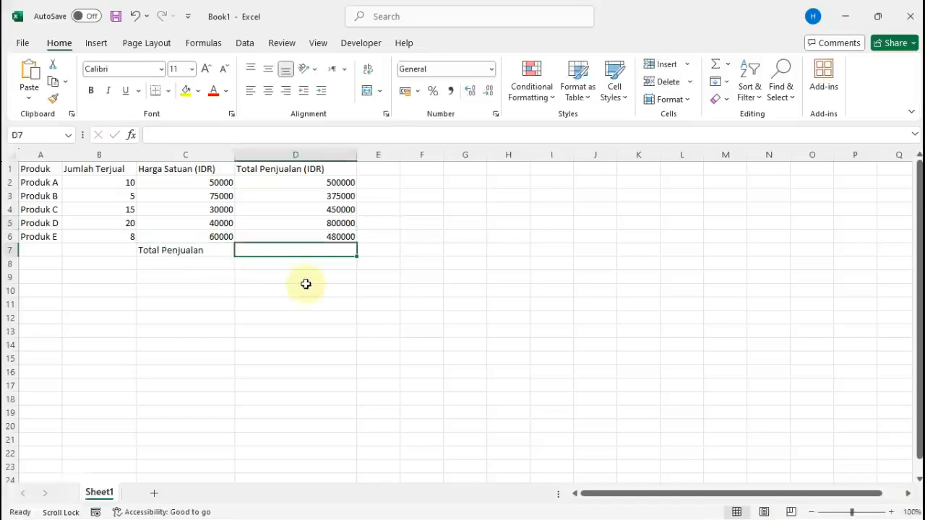
{"action": "type", "text": "=sum"}
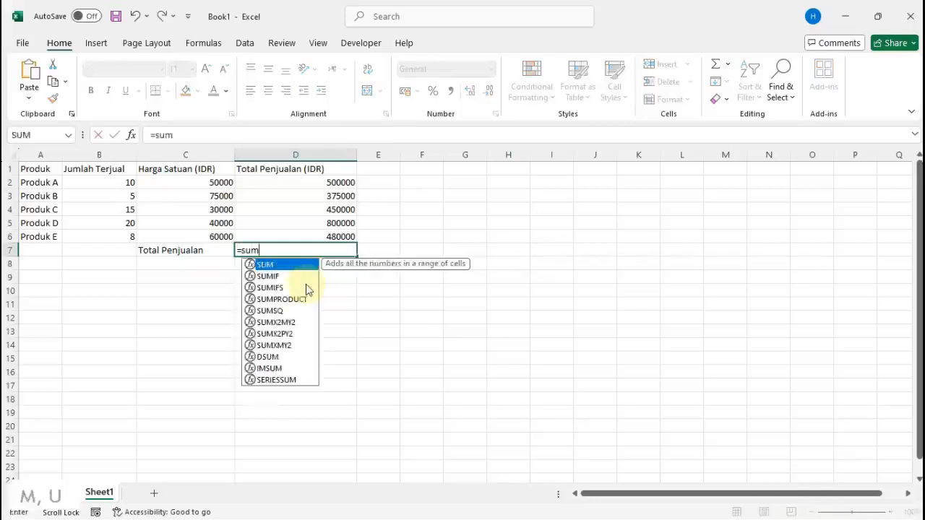
{"action": "key", "text": "Tab"}
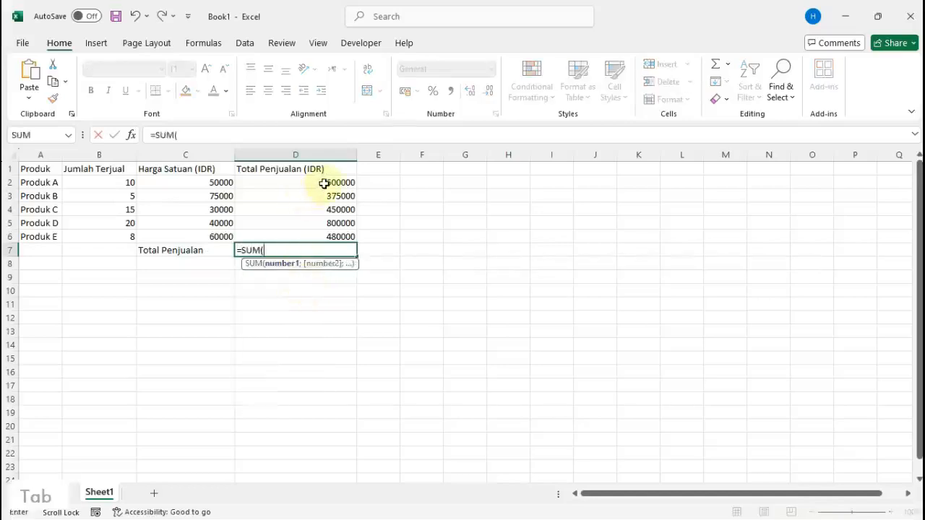
{"action": "left_click_drag", "start_coordinate": [322, 183], "coordinate": [321, 235]}
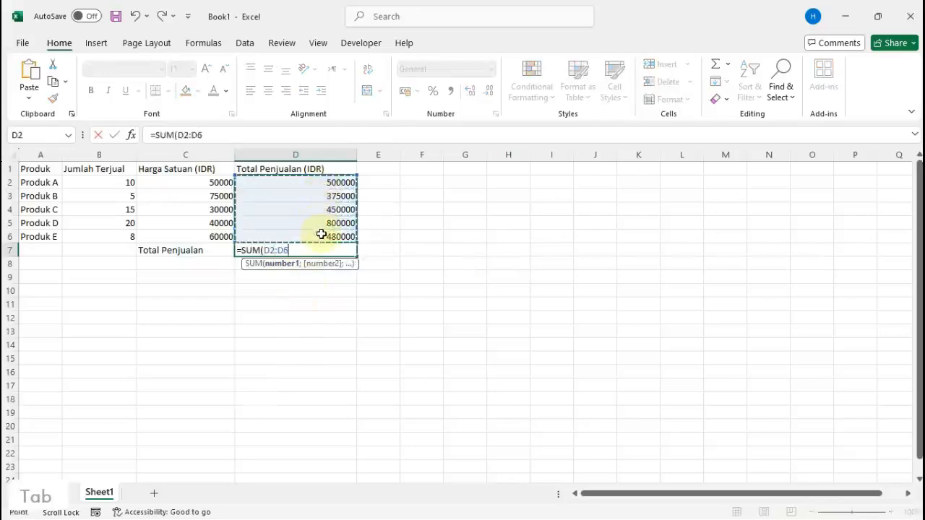
{"action": "key", "text": "Return"}
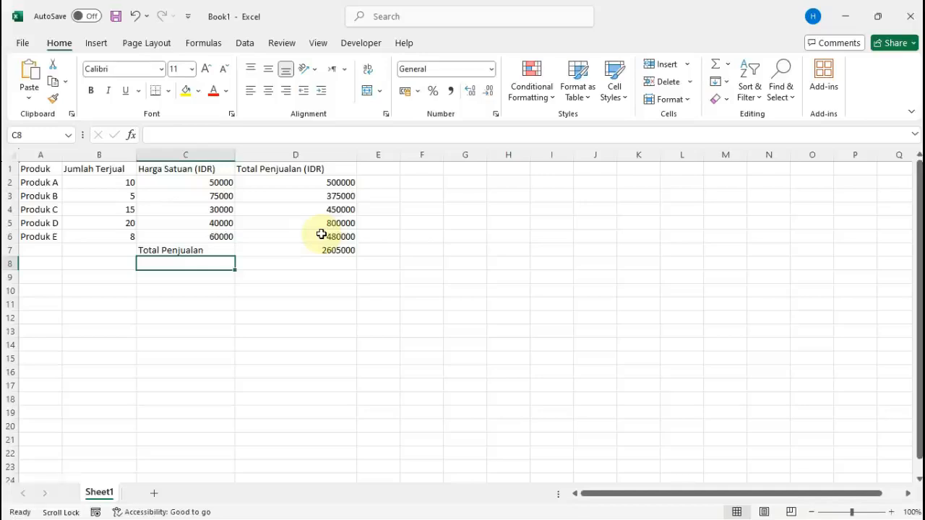
Label C8 "Rata-rata Penjualan" and enter an AVERAGE formula over D2:D6 in D8
{"action": "type", "text": "Rat"}
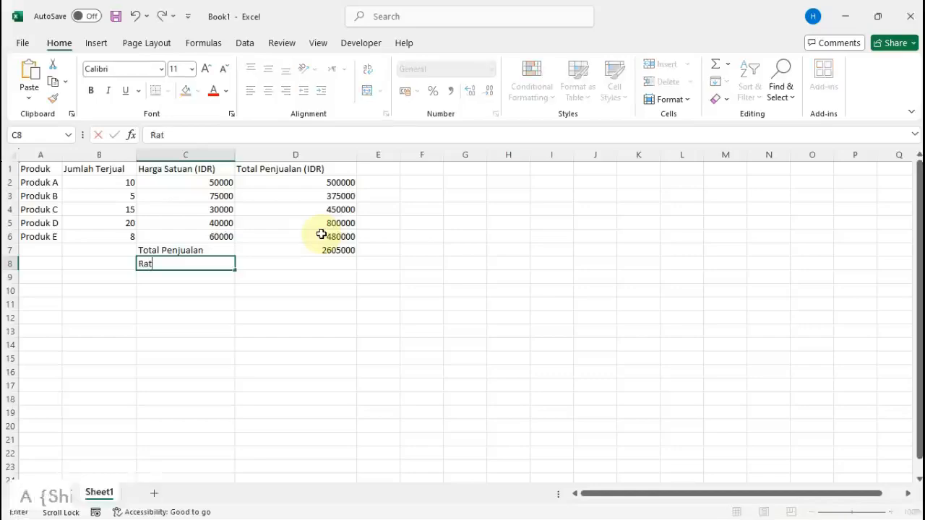
{"action": "type", "text": "a-rata"}
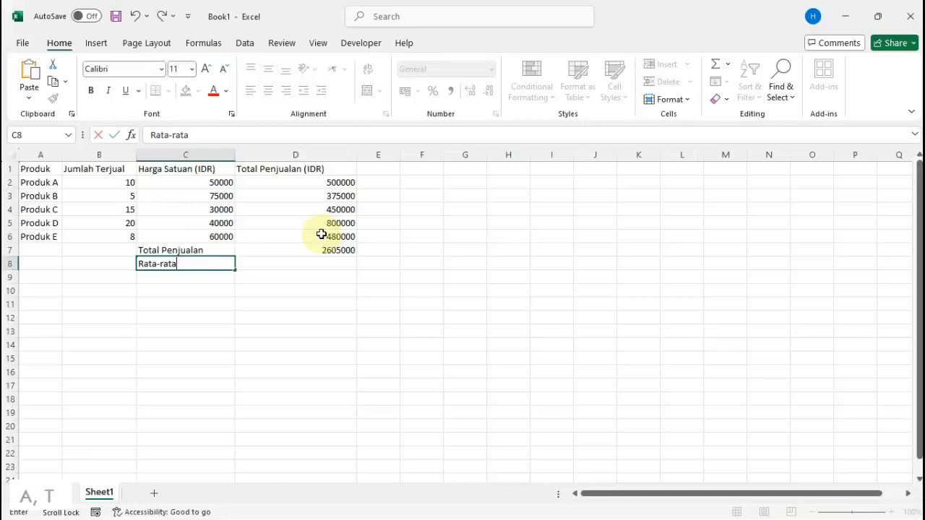
{"action": "type", "text": " Penjualan"}
{"action": "key", "text": "Tab"}
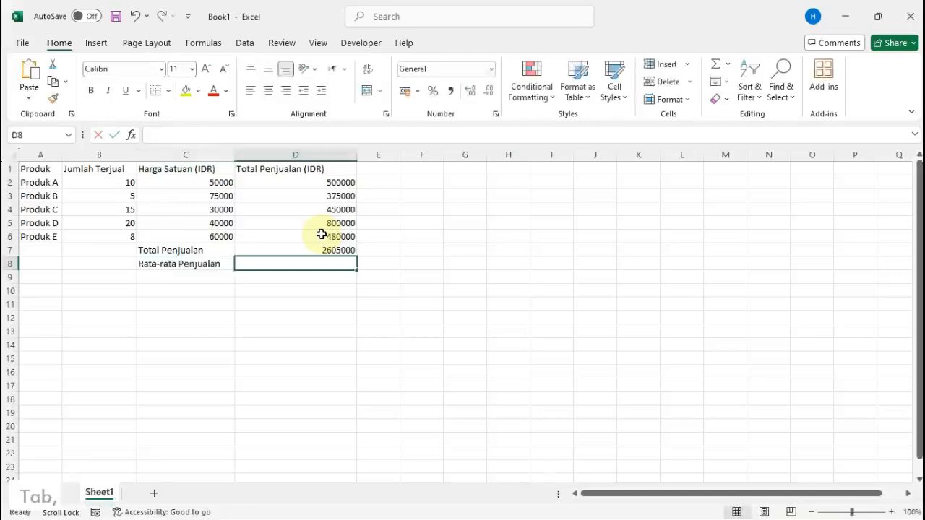
{"action": "type", "text": "=average"}
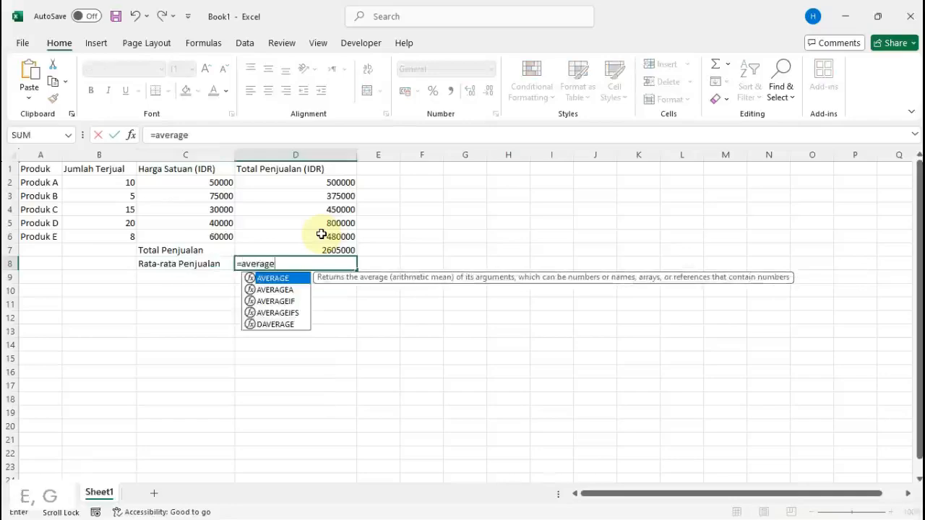
{"action": "key", "text": "Tab"}
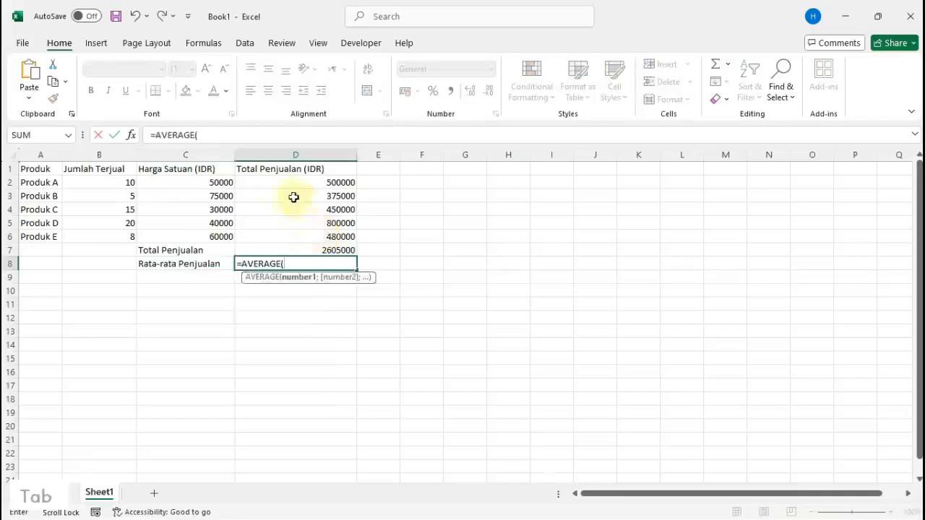
{"action": "left_click_drag", "start_coordinate": [275, 189], "coordinate": [272, 238]}
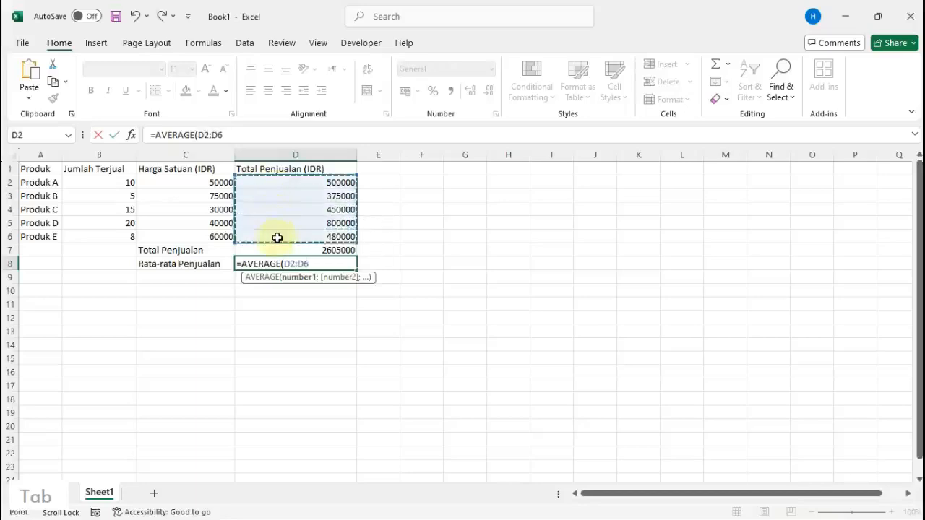
{"action": "key", "text": "Return"}
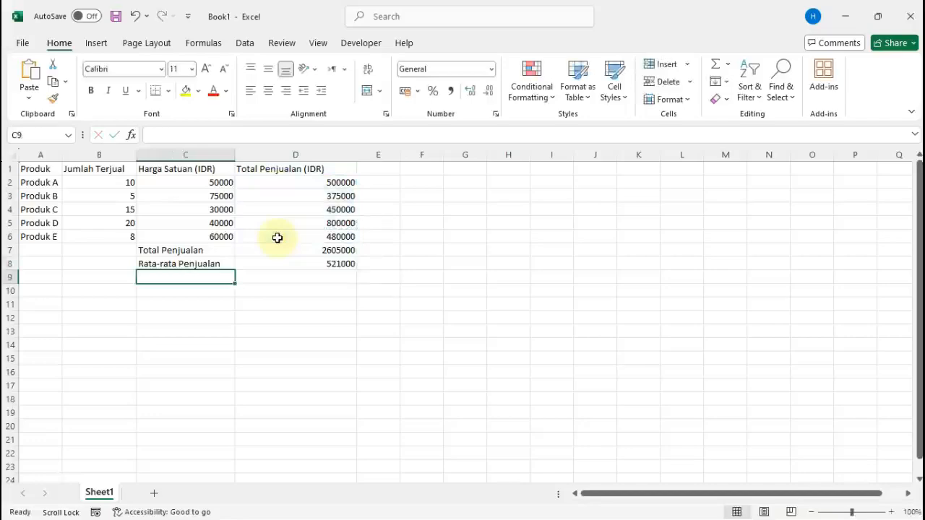
Label C9 "Penjualan Terendah" and enter a MIN formula over D2:D6 in D9
{"action": "type", "text": "Penj"}
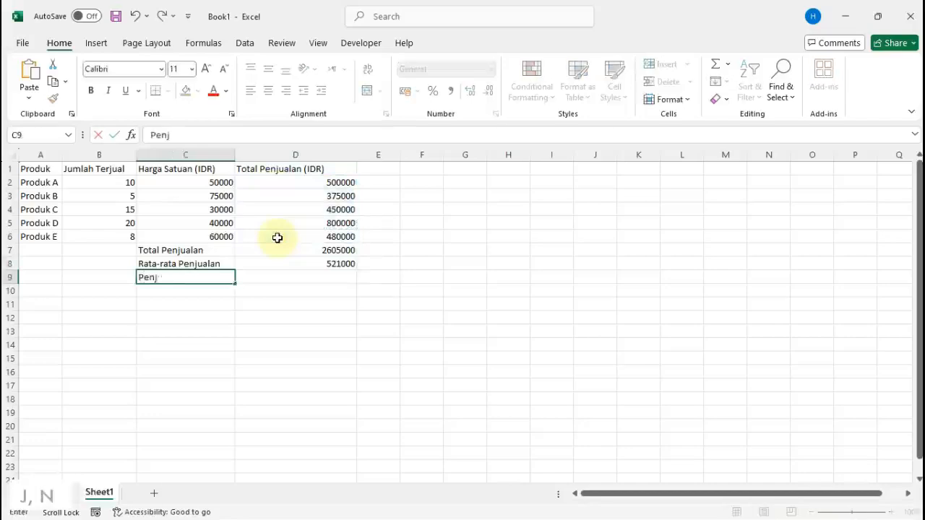
{"action": "type", "text": "ualan Terendah"}
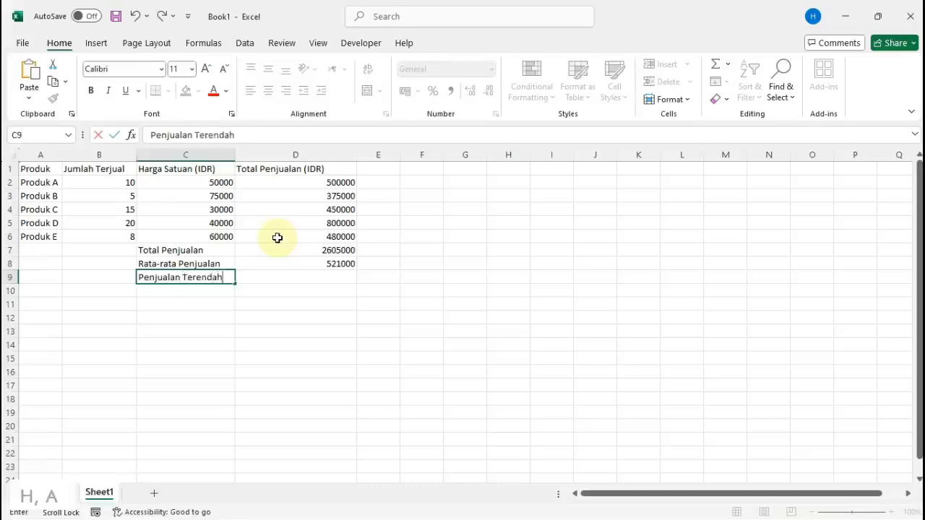
{"action": "key", "text": "Tab"}
{"action": "type", "text": "=min"}
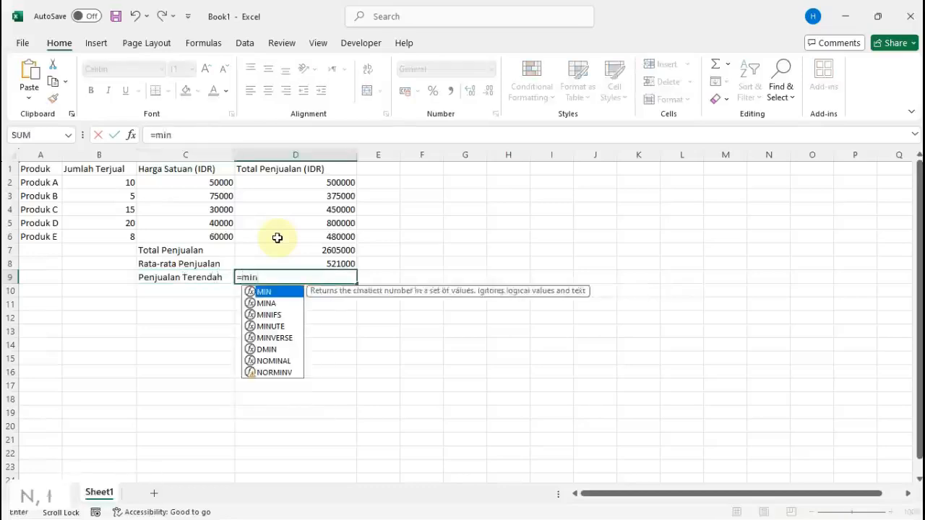
{"action": "key", "text": "Tab"}
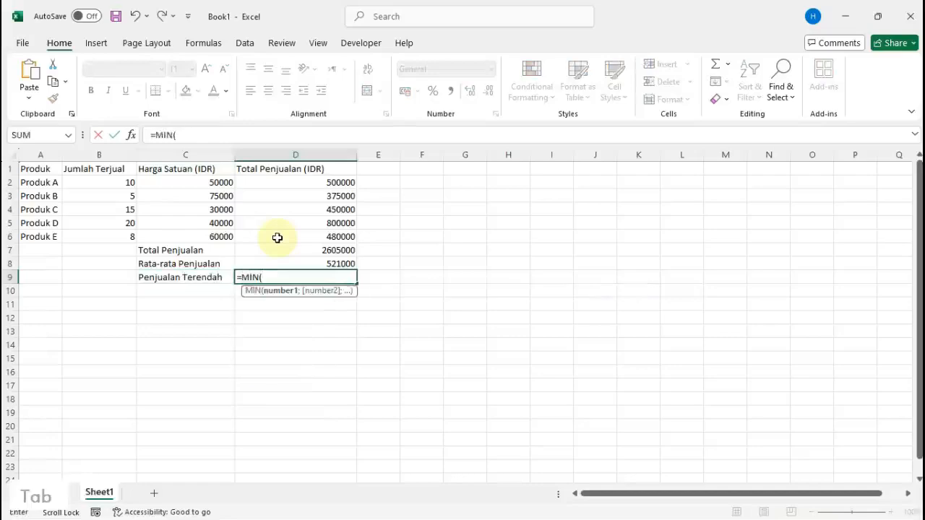
{"action": "left_click_drag", "start_coordinate": [325, 182], "coordinate": [315, 238]}
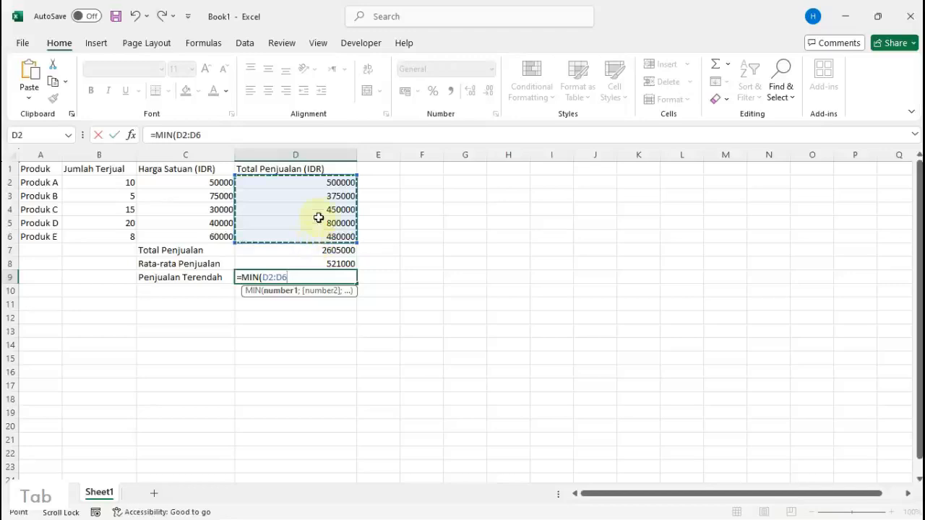
{"action": "key", "text": "Return"}
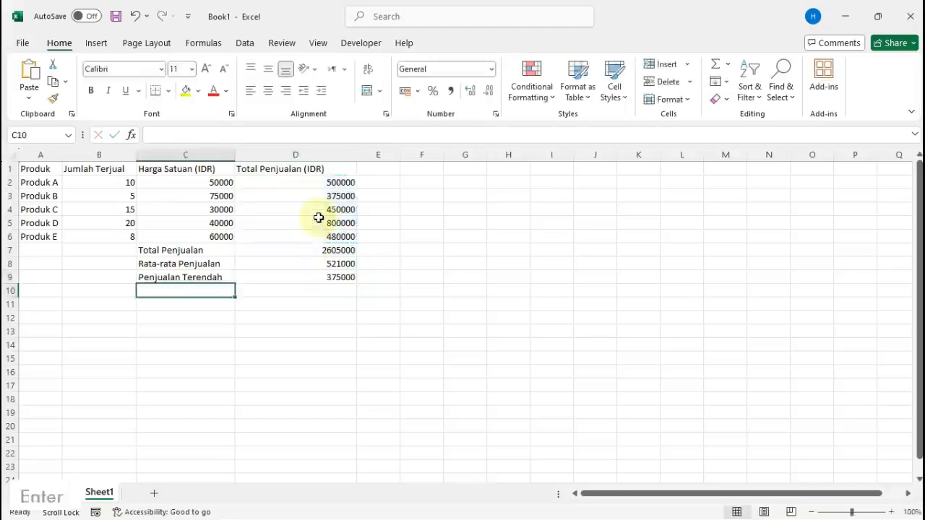
Label C10 "Penjualan Tertinggi" and enter a MAX formula over D2:D6 in D10
{"action": "type", "text": "Penjualan "}
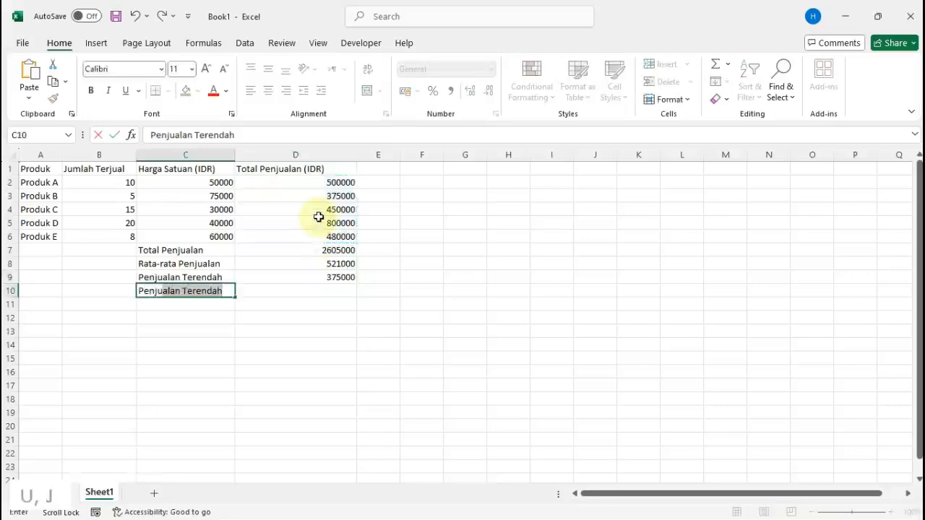
{"action": "type", "text": "Tertinggi"}
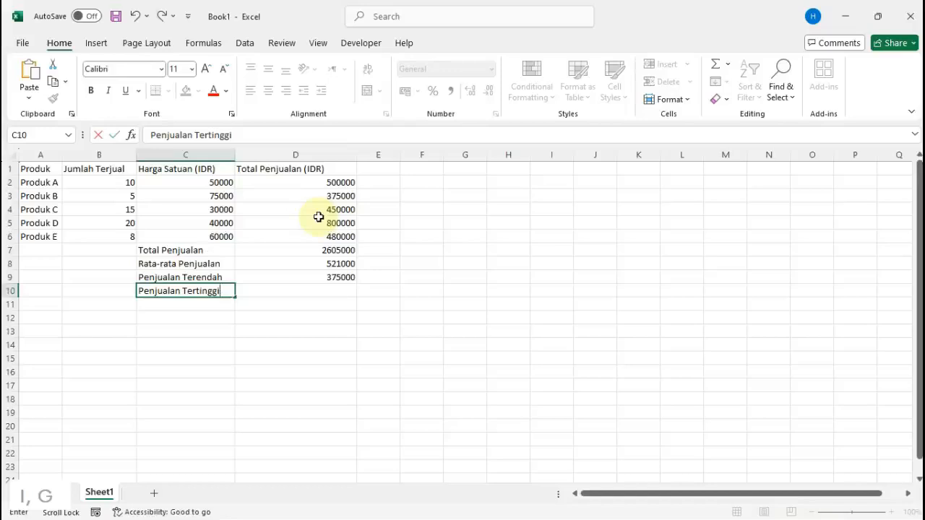
{"action": "key", "text": "Tab"}
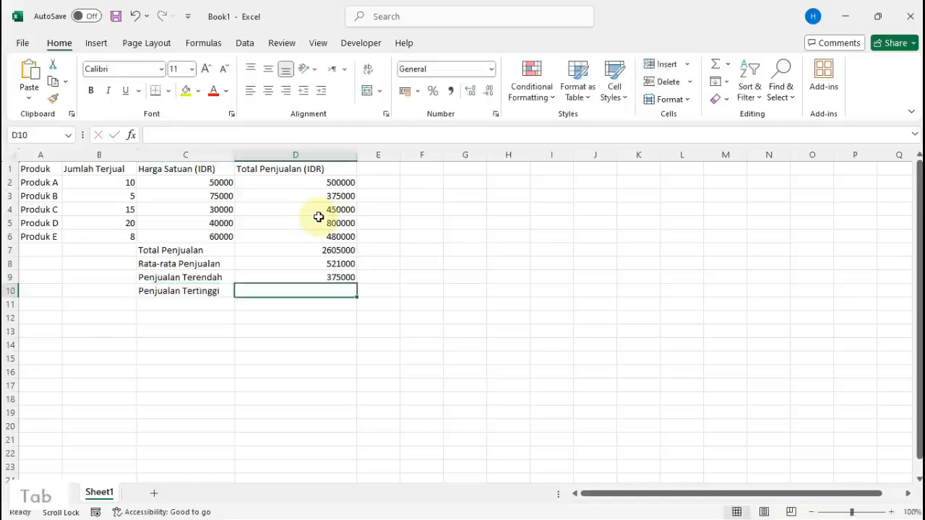
{"action": "type", "text": "=s"}
{"action": "key", "text": "BackSpace"}
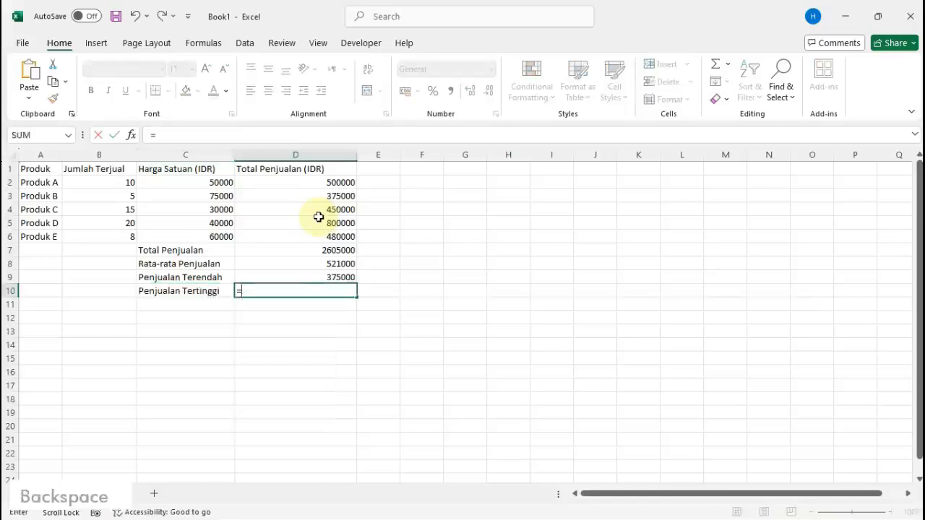
{"action": "type", "text": "max"}
{"action": "key", "text": "Tab"}
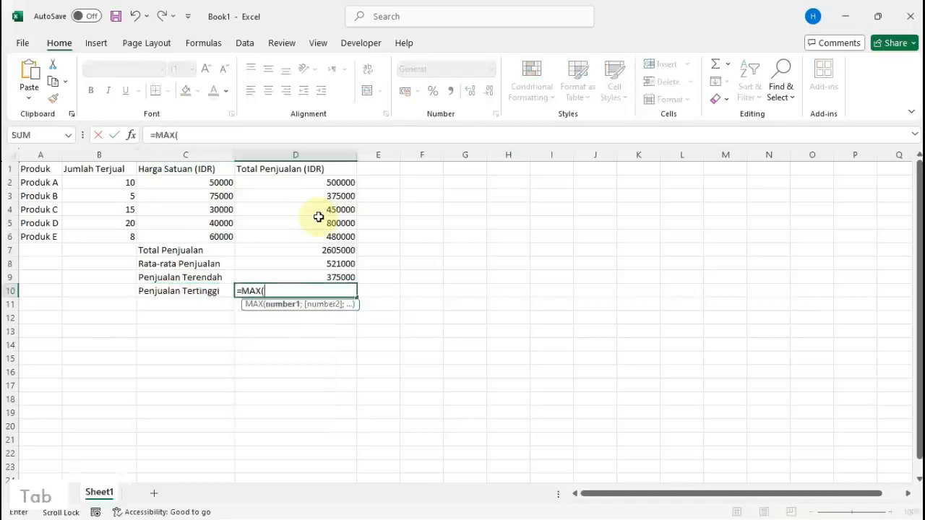
{"action": "left_click_drag", "start_coordinate": [347, 184], "coordinate": [339, 238]}
{"action": "key", "text": "Return"}
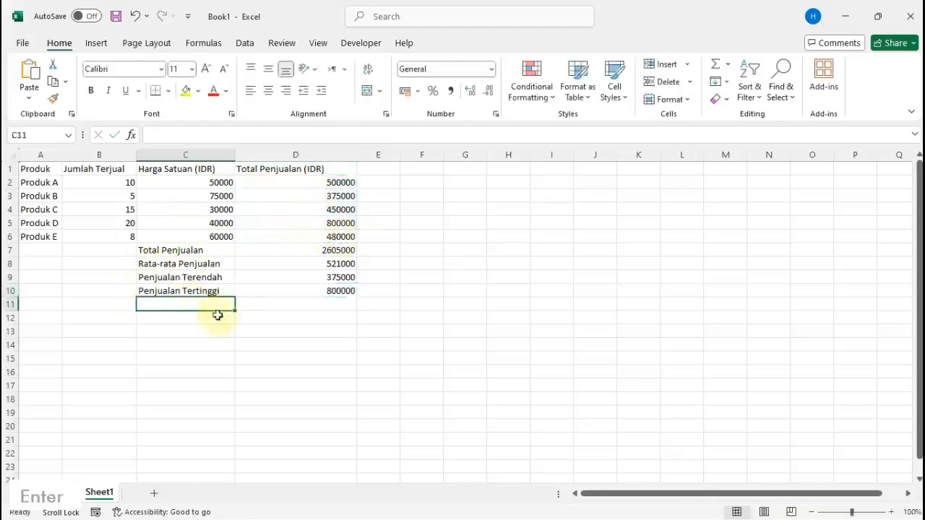
Format A1:D6 as a table with headers, using the light blue style in the first row of the Medium group
{"action": "left_click", "coordinate": [244, 333]}
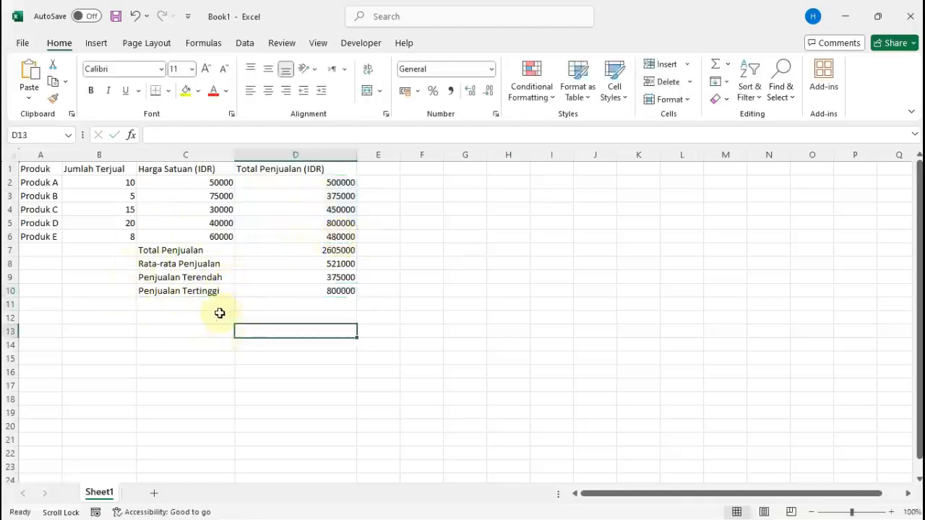
{"action": "left_click", "coordinate": [188, 328]}
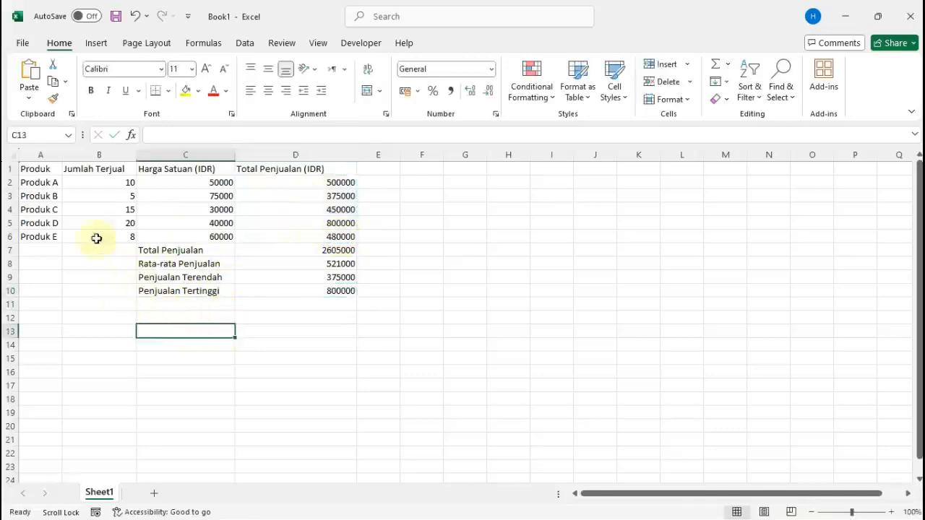
{"action": "left_click_drag", "start_coordinate": [49, 169], "coordinate": [272, 236]}
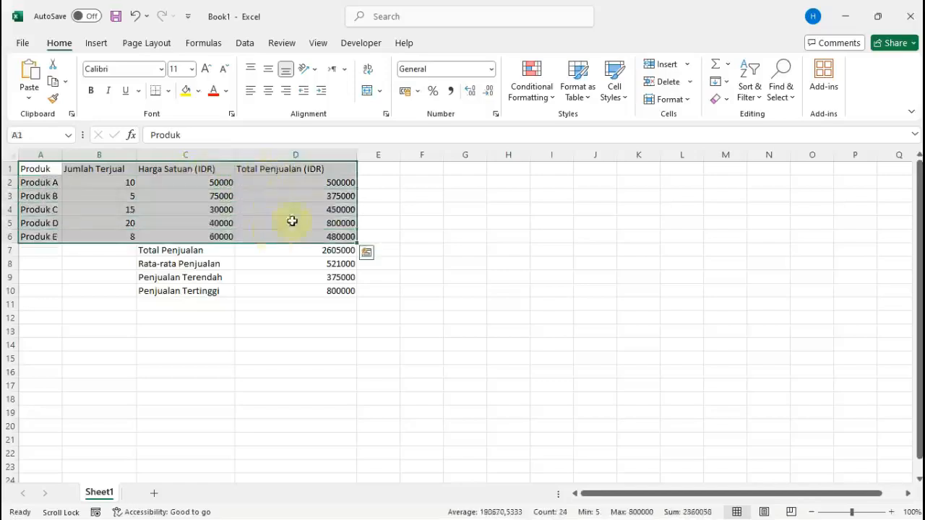
{"action": "left_click", "coordinate": [577, 83]}
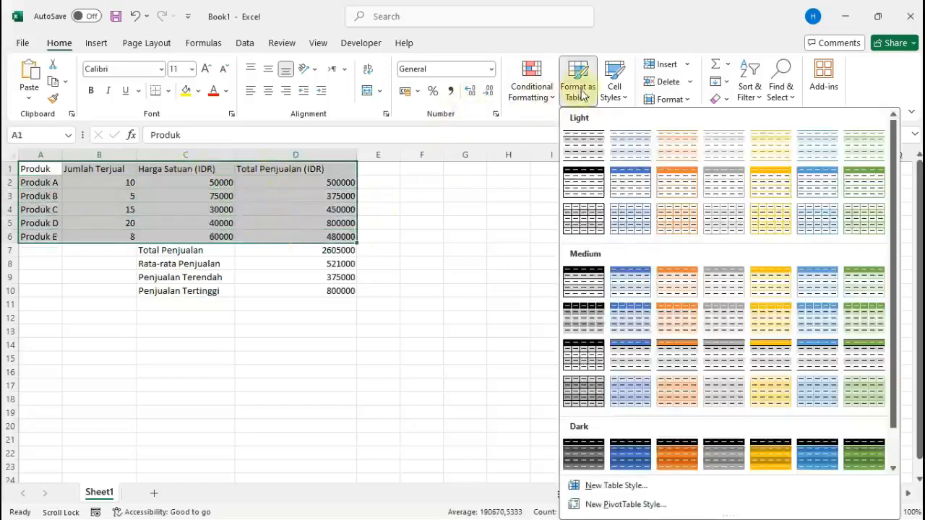
{"action": "left_click", "coordinate": [807, 279]}
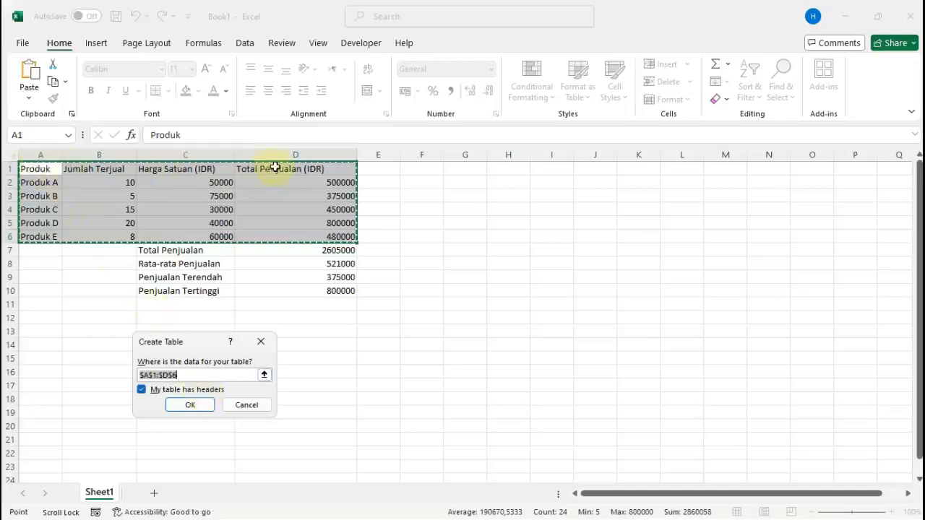
{"action": "left_click", "coordinate": [185, 406]}
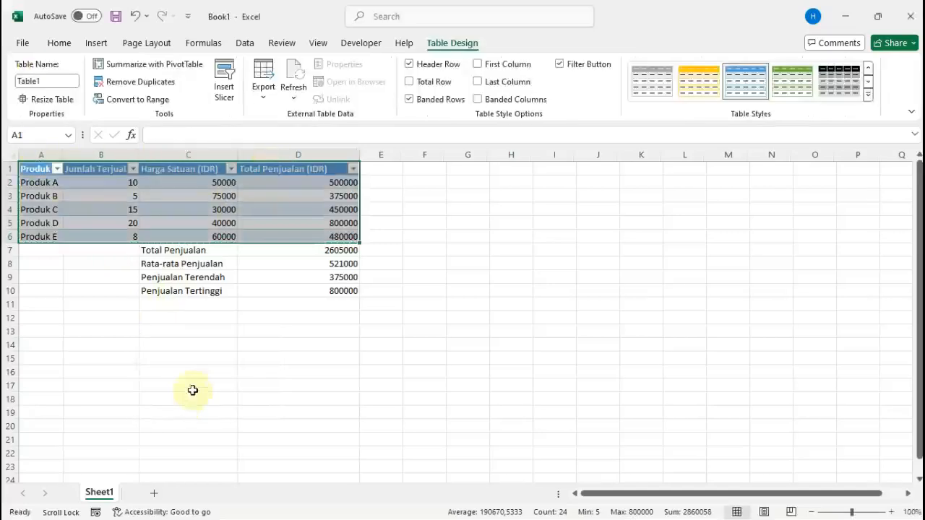
{"action": "left_click", "coordinate": [240, 342]}
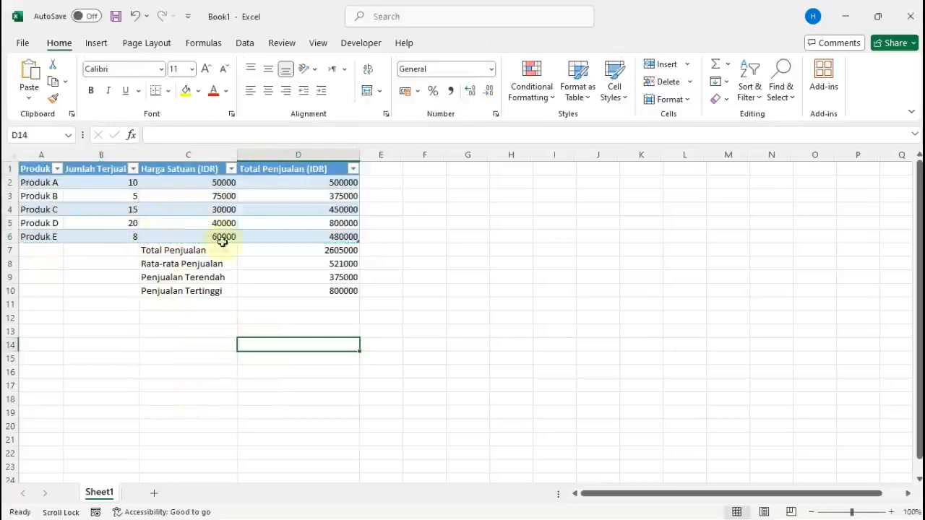
{"action": "left_click", "coordinate": [188, 333]}
{"action": "left_click", "coordinate": [230, 357]}
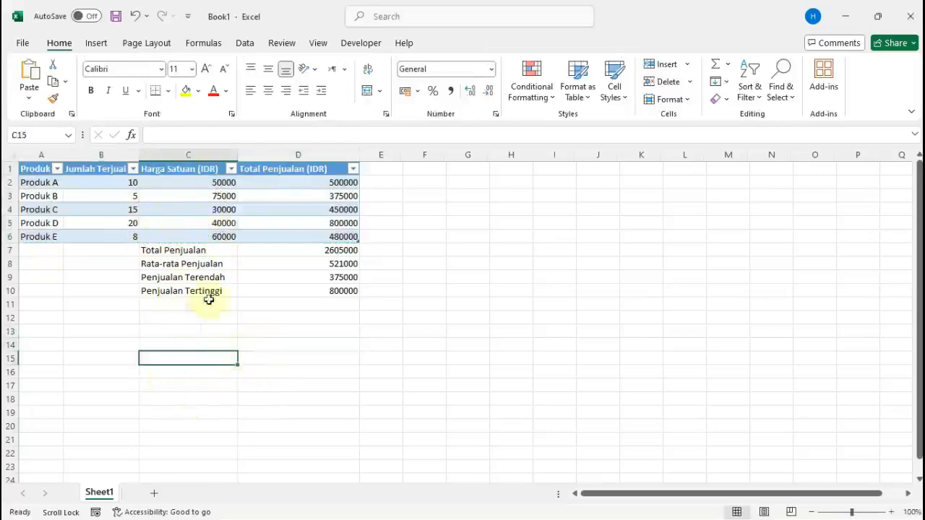
{"action": "left_click", "coordinate": [209, 296]}
{"action": "left_click", "coordinate": [206, 370]}
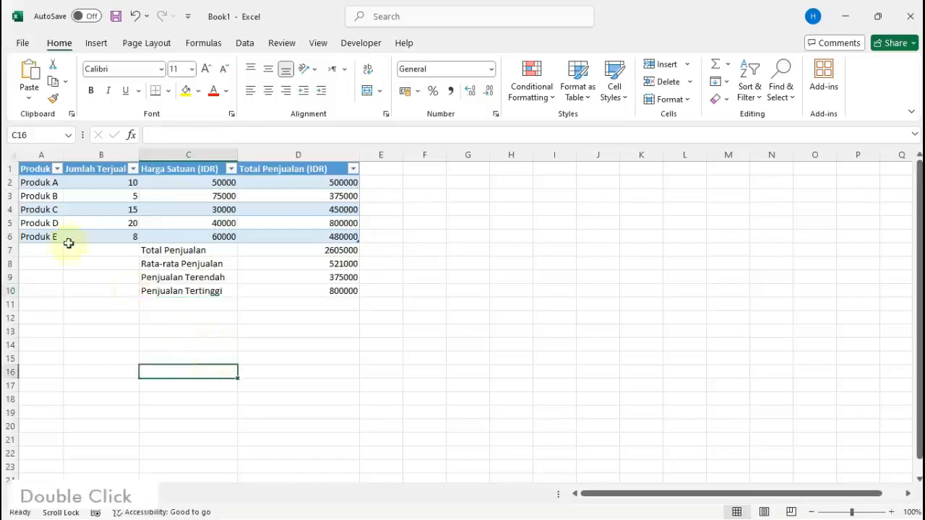
Sort the table by Produk from Z to A and re-sort it by Jumlah Terjual from smallest to largest
{"action": "left_click", "coordinate": [58, 170]}
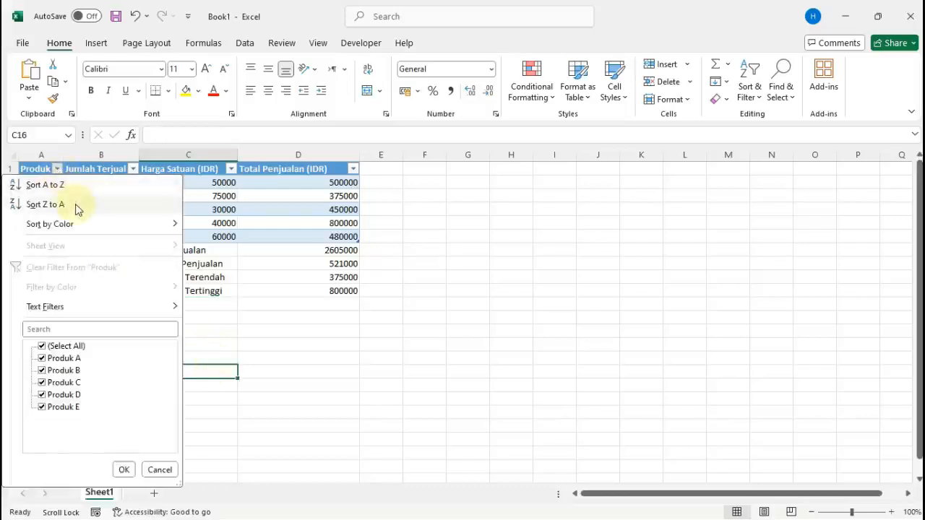
{"action": "left_click", "coordinate": [75, 204]}
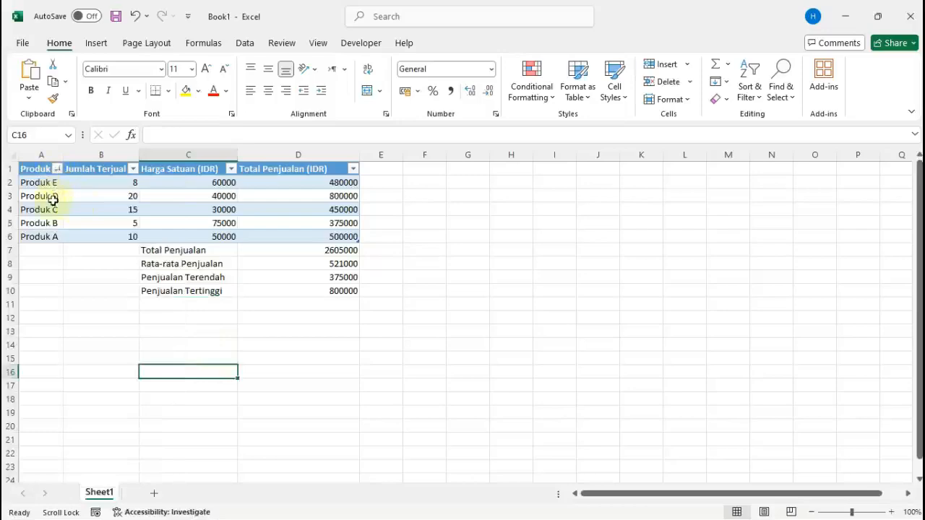
{"action": "left_click", "coordinate": [134, 173]}
{"action": "left_click", "coordinate": [106, 189]}
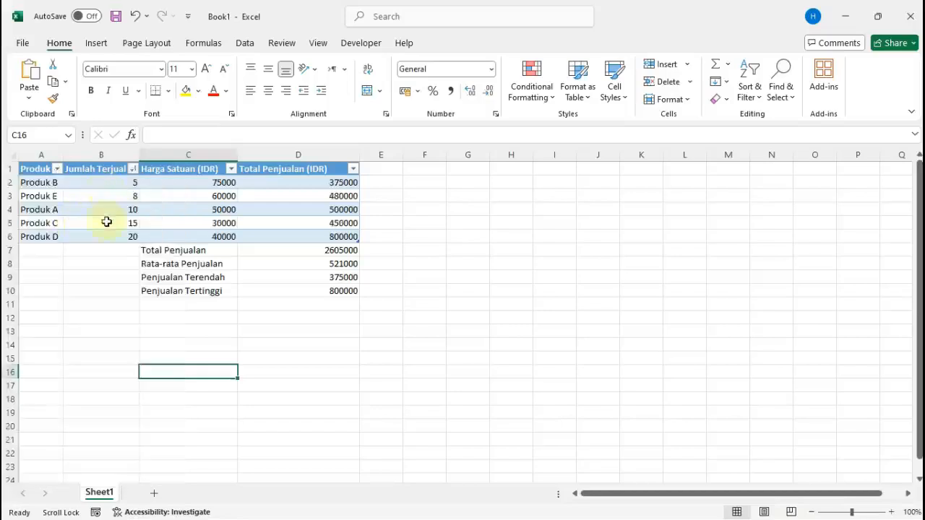
Sort the sales table by Total Penjualan (IDR) from largest to smallest
{"action": "left_click", "coordinate": [354, 169]}
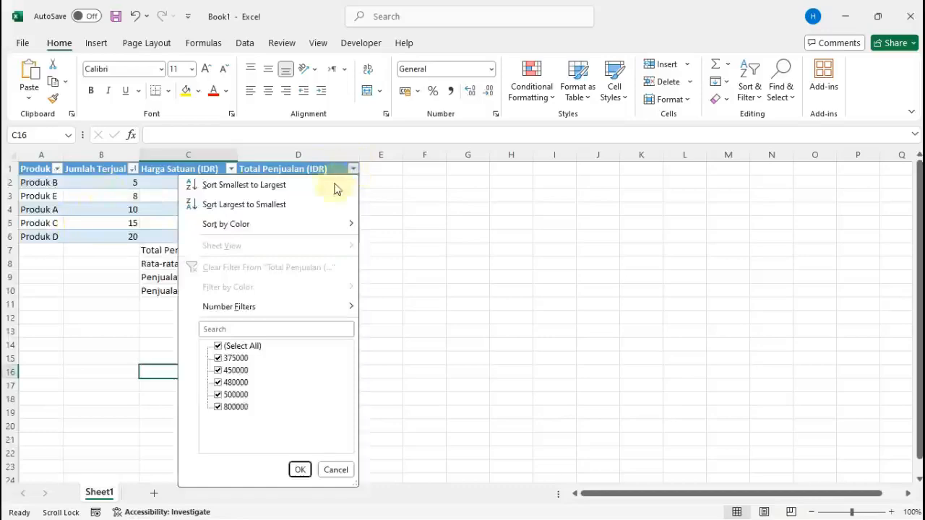
{"action": "left_click", "coordinate": [287, 207]}
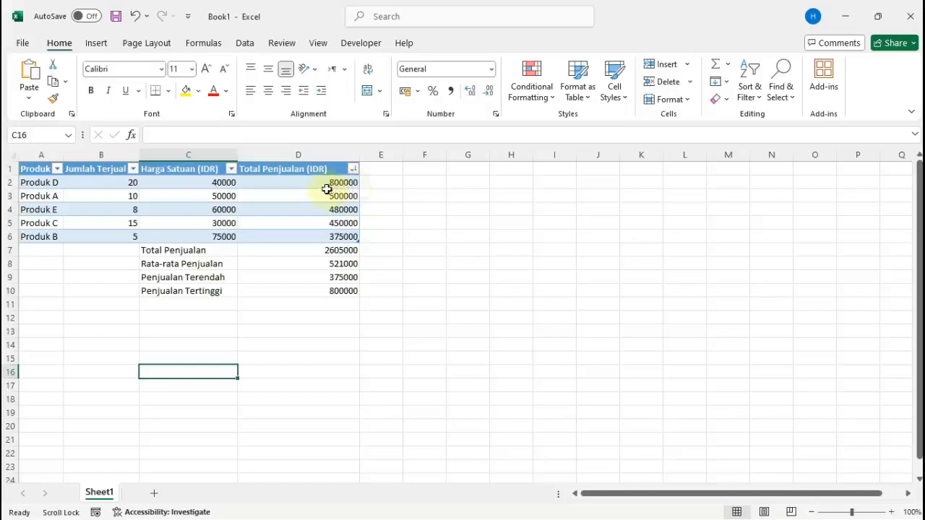
{"action": "left_click", "coordinate": [315, 344]}
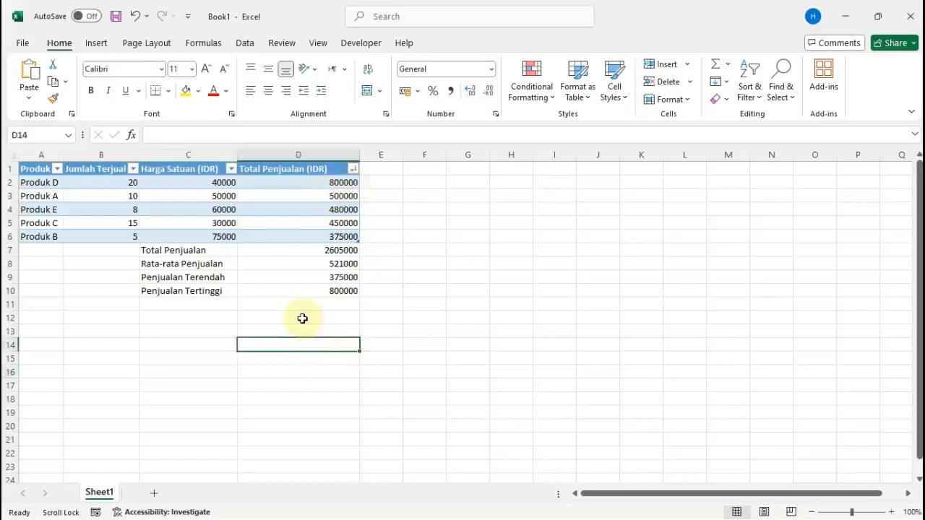
{"action": "left_click", "coordinate": [303, 313]}
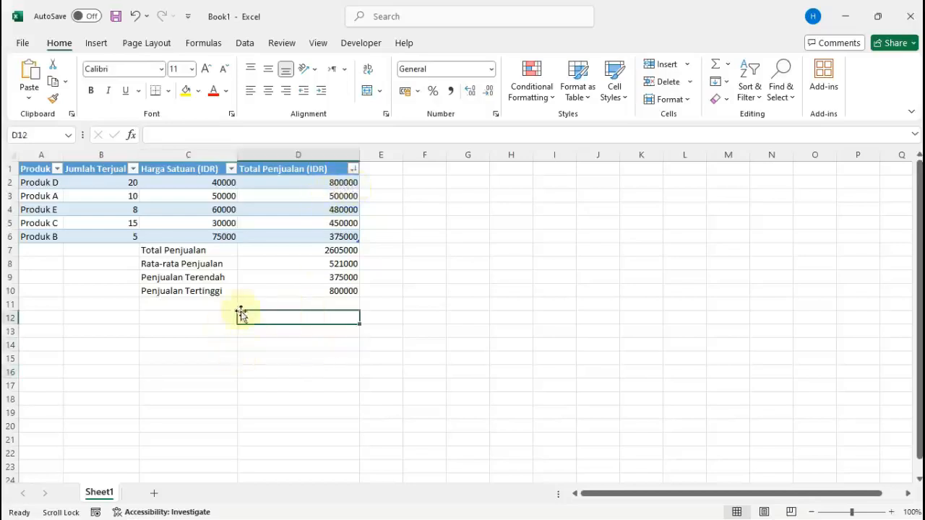
Check the average, minimum and maximum formulas in D8, D9 and D10 after sorting
{"action": "left_click", "coordinate": [211, 265]}
{"action": "left_click", "coordinate": [293, 264]}
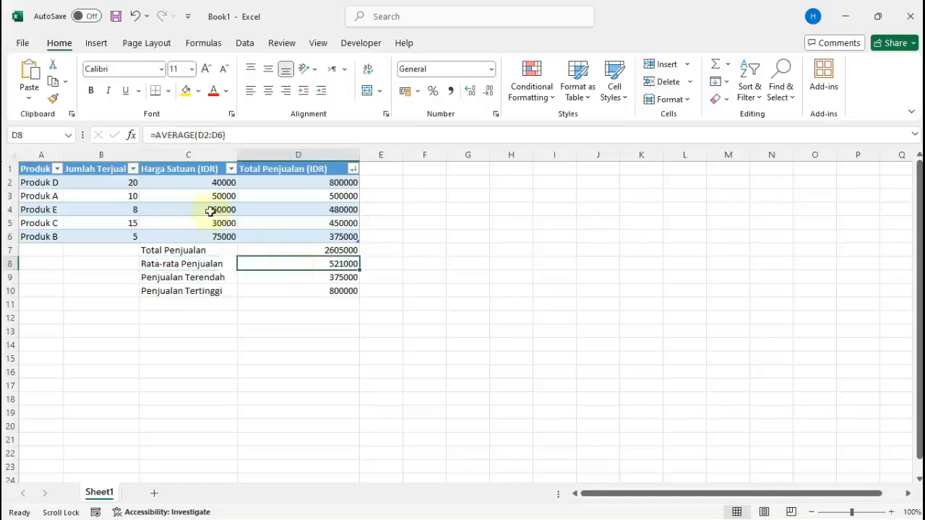
{"action": "left_click", "coordinate": [267, 281]}
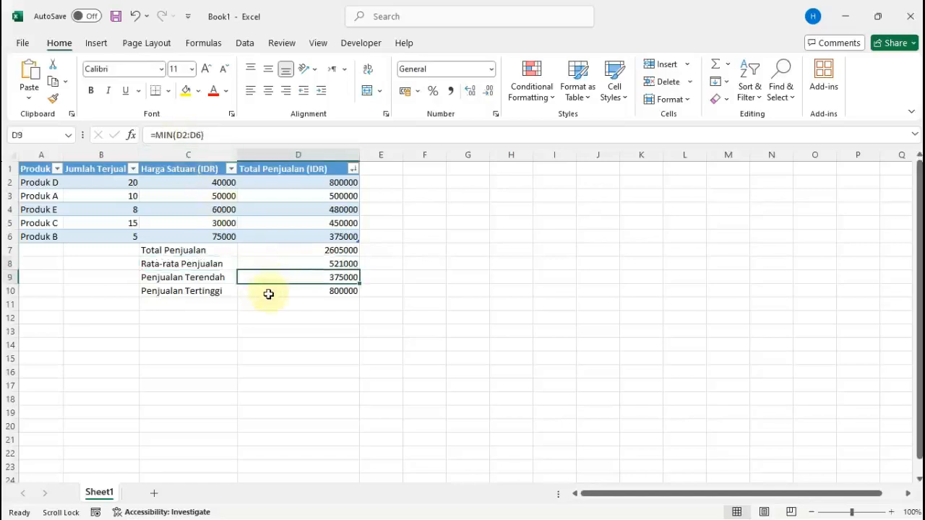
{"action": "left_click", "coordinate": [268, 292]}
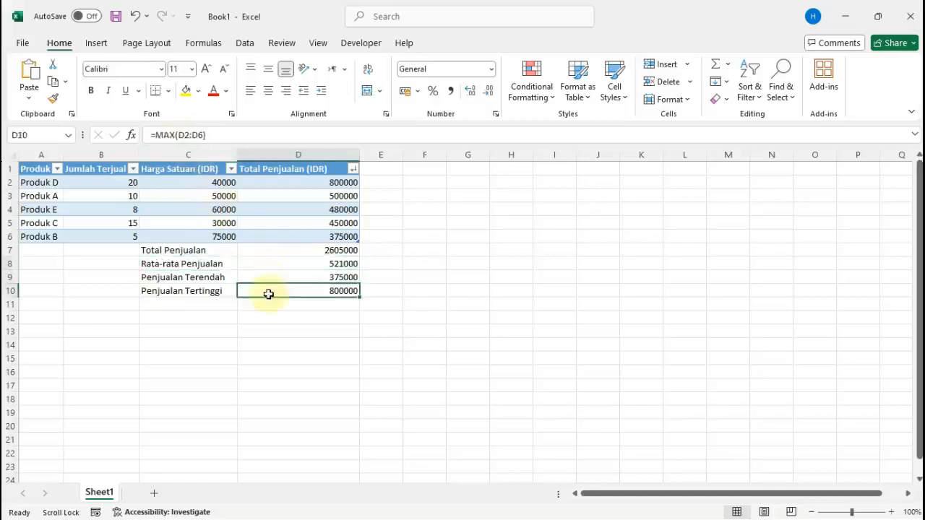
{"action": "left_click", "coordinate": [243, 370]}
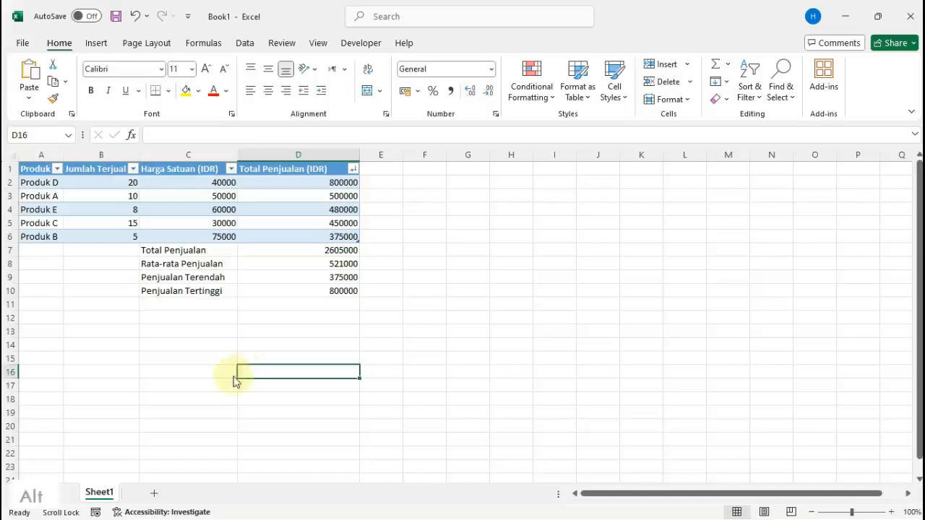
Read the currency instructions in the PDF module and apply the Accounting number format to C2:D6 in Excel
{"action": "key", "text": "alt+Tab"}
{"action": "scroll", "coordinate": [709, 294], "scroll_direction": "down", "scroll_amount": 3}
{"action": "scroll", "coordinate": [709, 294], "scroll_direction": "down", "scroll_amount": 1}
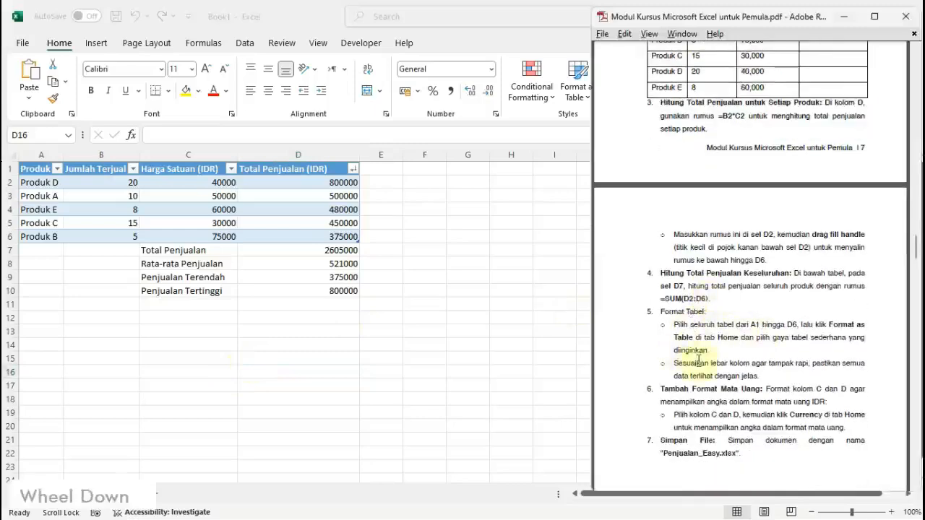
{"action": "scroll", "coordinate": [693, 357], "scroll_direction": "down", "scroll_amount": 2}
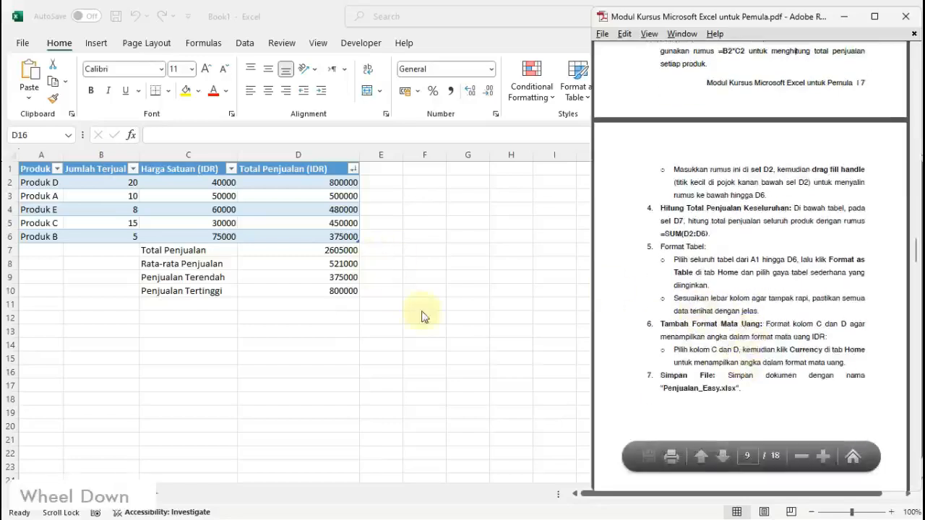
{"action": "key", "text": "alt+Tab"}
{"action": "left_click_drag", "start_coordinate": [209, 184], "coordinate": [273, 233]}
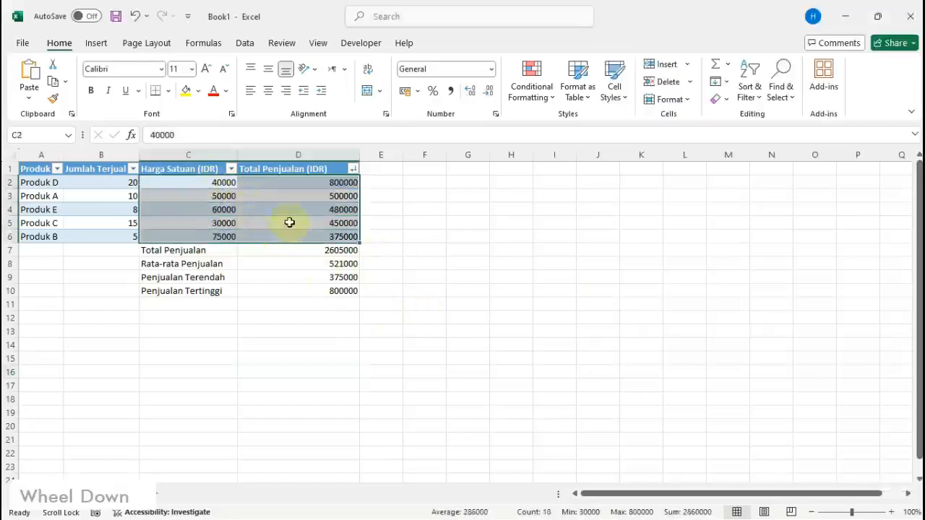
{"action": "left_click", "coordinate": [491, 70]}
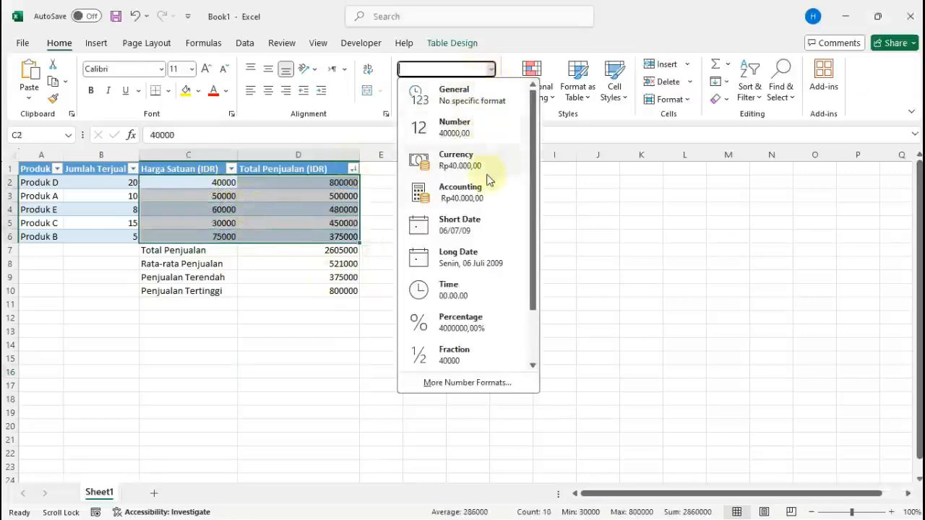
{"action": "left_click", "coordinate": [502, 199]}
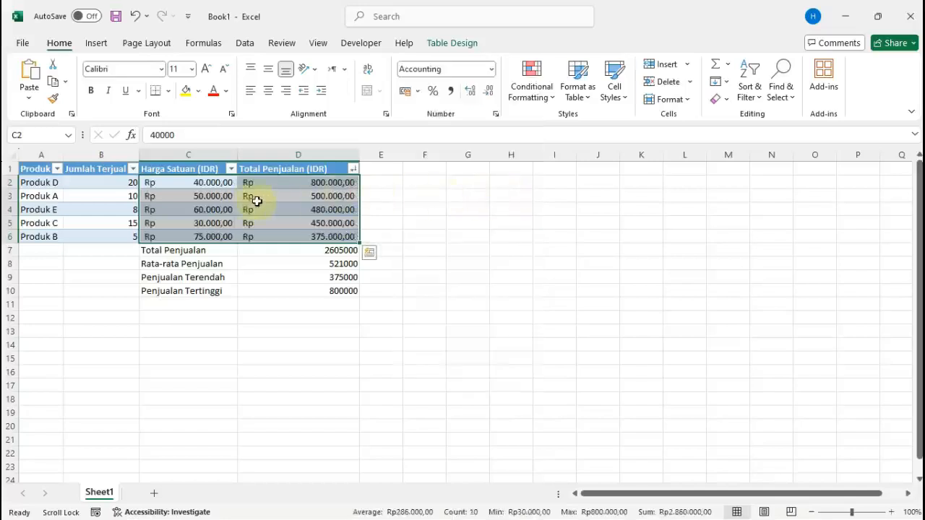
{"action": "left_click", "coordinate": [372, 194]}
Remove both decimal places from the rupiah amounts in C2:D6
{"action": "left_click_drag", "start_coordinate": [347, 185], "coordinate": [211, 239]}
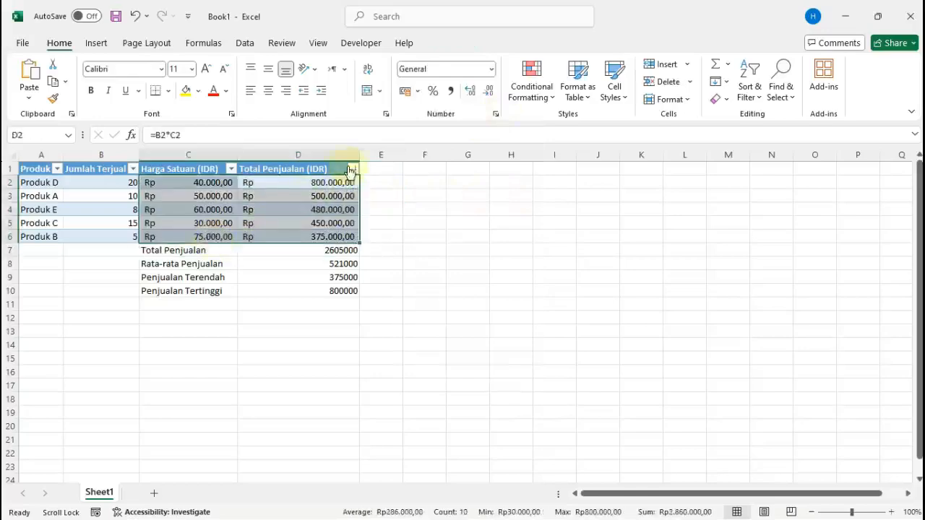
{"action": "left_click", "coordinate": [490, 97]}
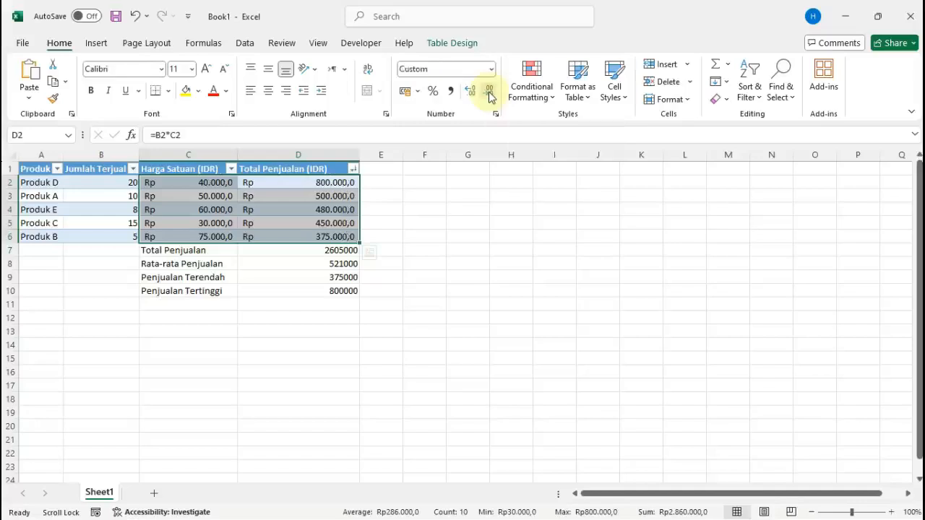
{"action": "left_click", "coordinate": [490, 97]}
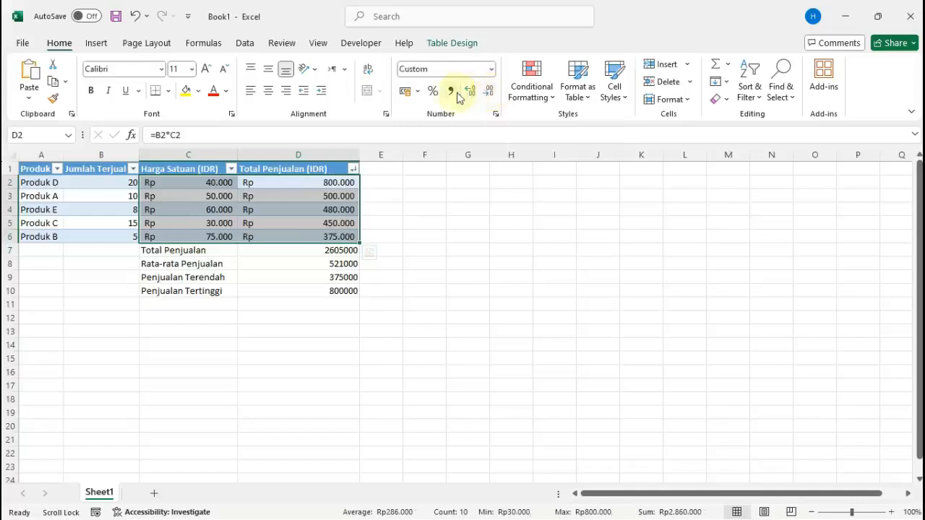
{"action": "left_click", "coordinate": [469, 92]}
{"action": "left_click", "coordinate": [487, 94]}
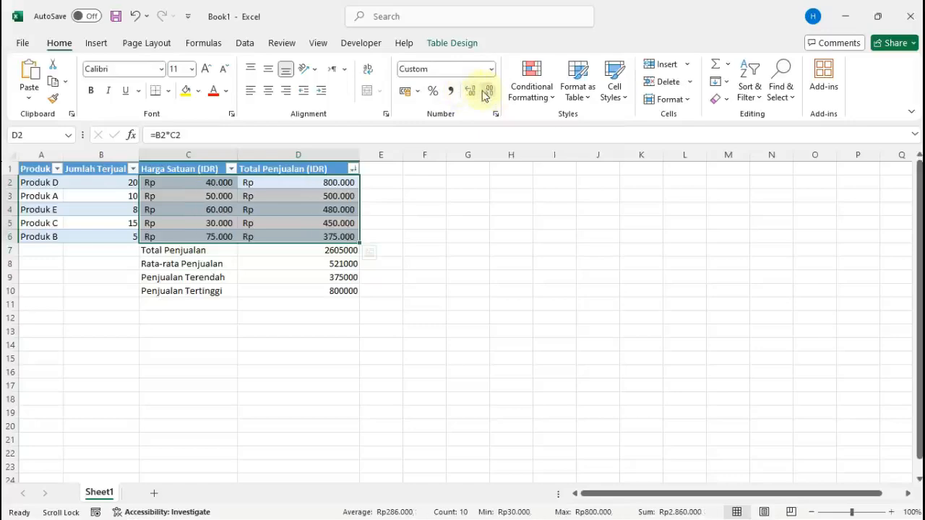
{"action": "left_click", "coordinate": [426, 277]}
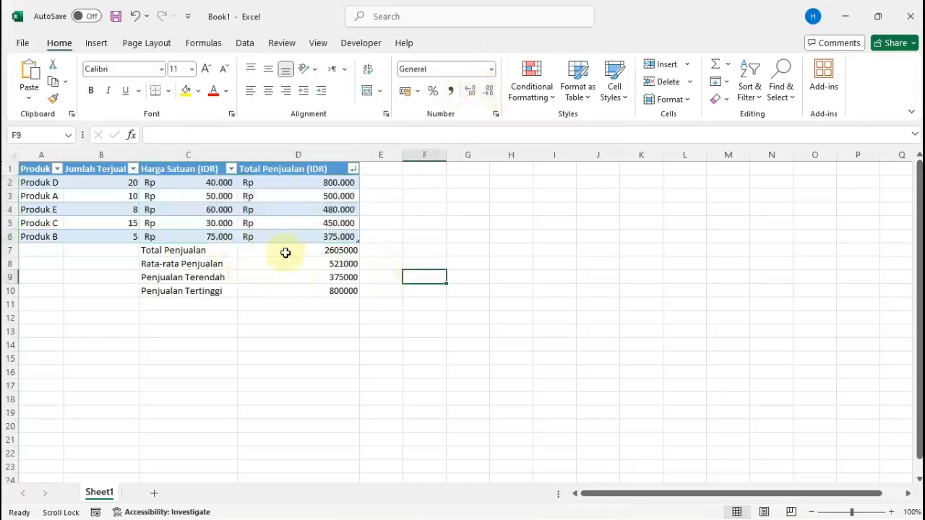
Apply the Comma Style to the summary values in D7:D10 and reduce them to zero decimal places
{"action": "left_click_drag", "start_coordinate": [285, 254], "coordinate": [280, 289]}
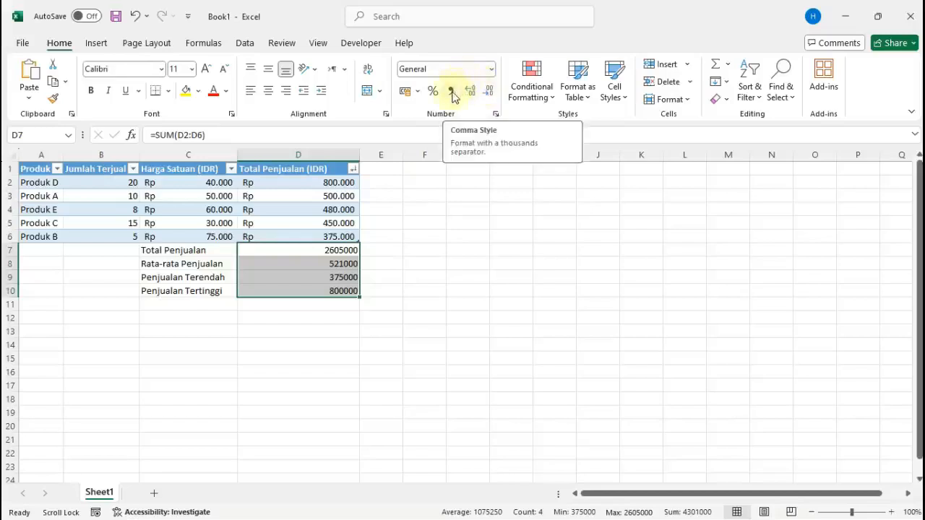
{"action": "left_click", "coordinate": [452, 92]}
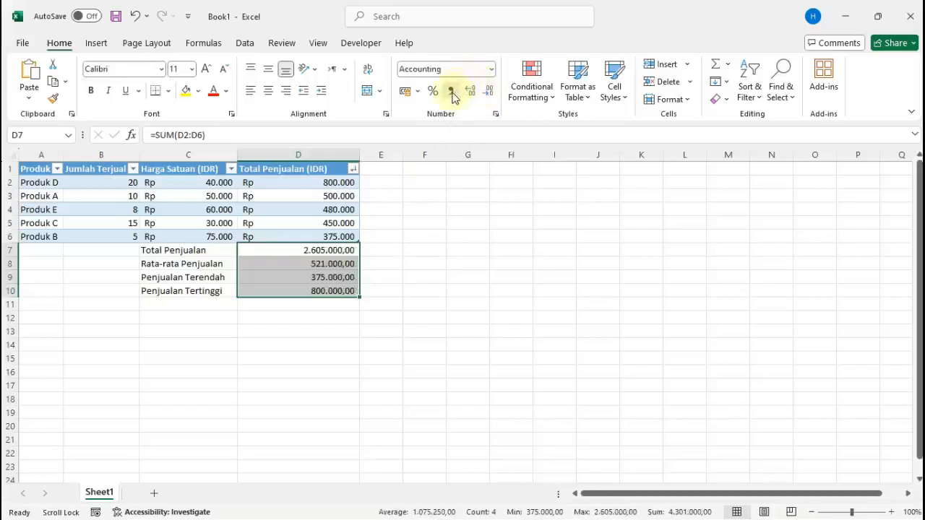
{"action": "left_click", "coordinate": [488, 93]}
{"action": "left_click", "coordinate": [488, 93]}
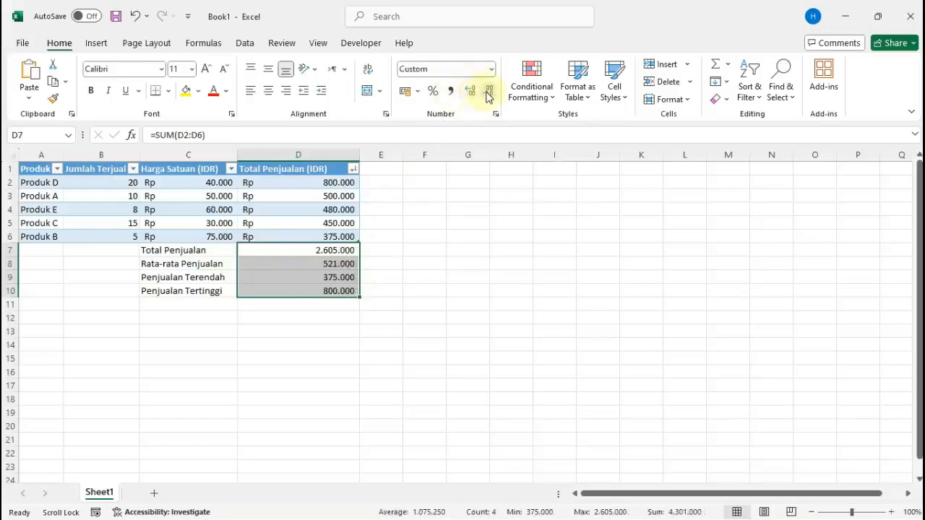
{"action": "left_click", "coordinate": [414, 253]}
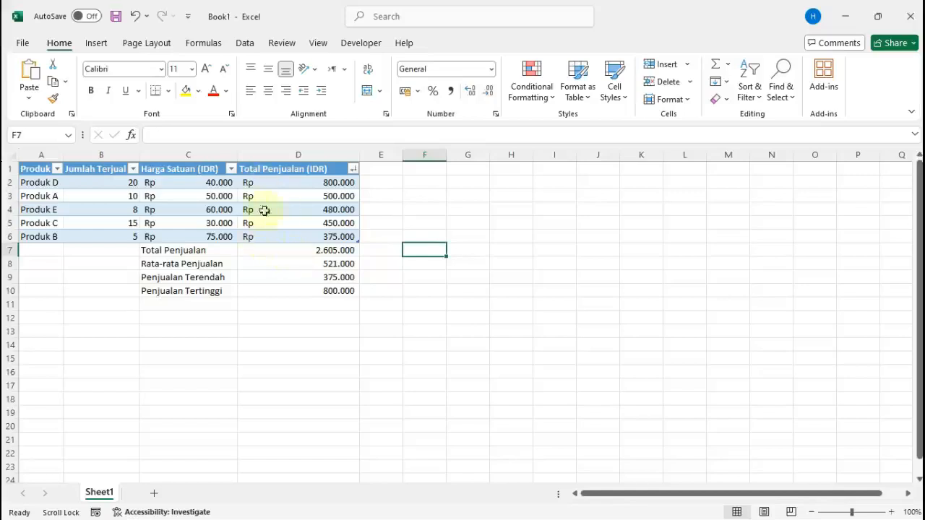
{"action": "left_click", "coordinate": [428, 290]}
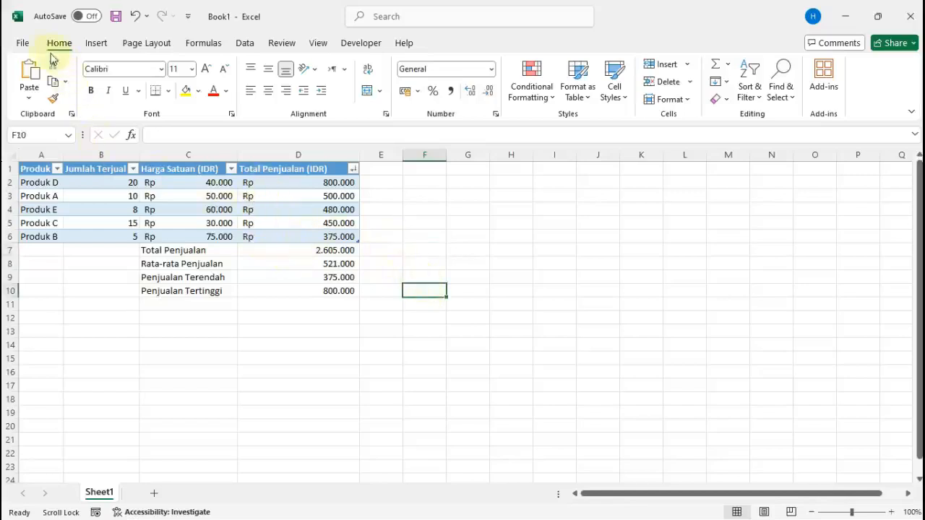
Save the workbook as "Pertemuan 2" in the Kursus Microsoft Excel folder inside Documents
{"action": "left_click", "coordinate": [24, 44]}
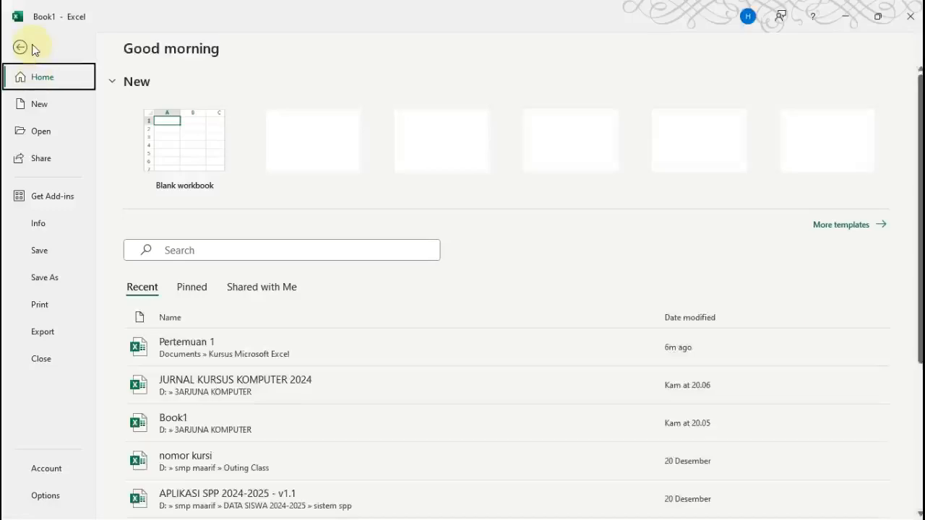
{"action": "left_click", "coordinate": [49, 252]}
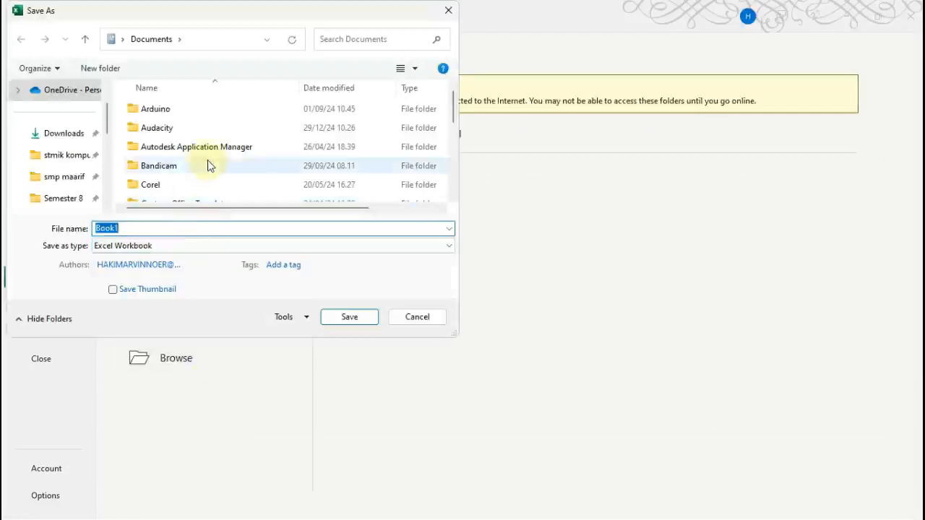
{"action": "left_click", "coordinate": [209, 165]}
{"action": "scroll", "coordinate": [237, 169], "scroll_direction": "down", "scroll_amount": 3}
{"action": "scroll", "coordinate": [220, 167], "scroll_direction": "down", "scroll_amount": 1}
{"action": "scroll", "coordinate": [249, 155], "scroll_direction": "up", "scroll_amount": 1}
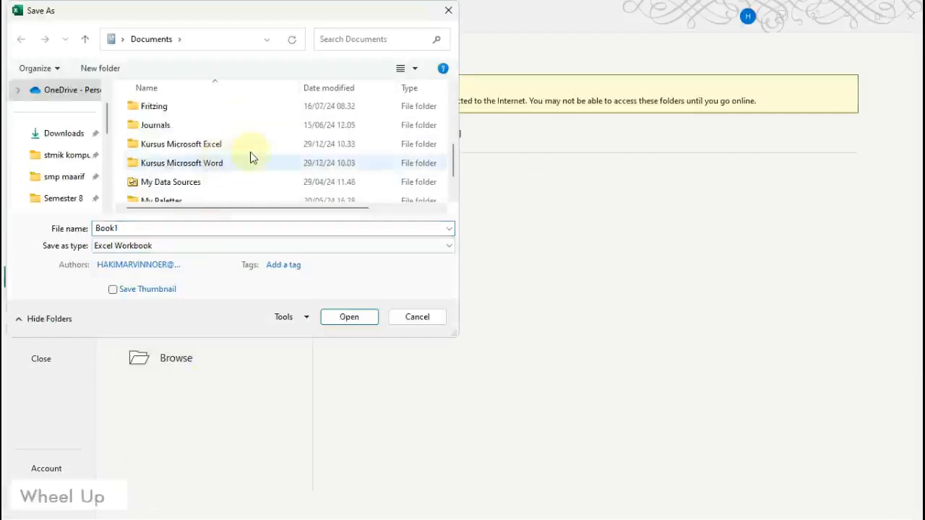
{"action": "left_click", "coordinate": [262, 144]}
{"action": "double_click", "coordinate": [237, 147]}
{"action": "double_click", "coordinate": [211, 226]}
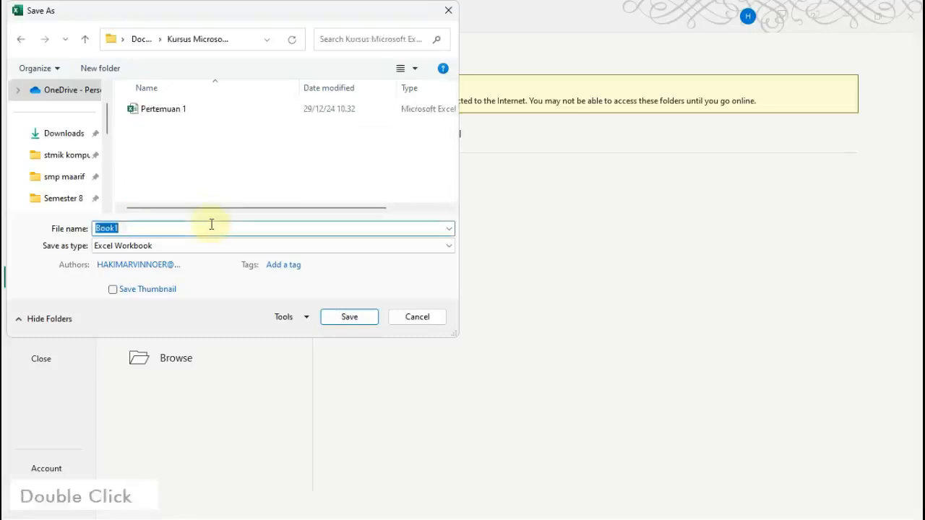
{"action": "type", "text": "Pertemu"}
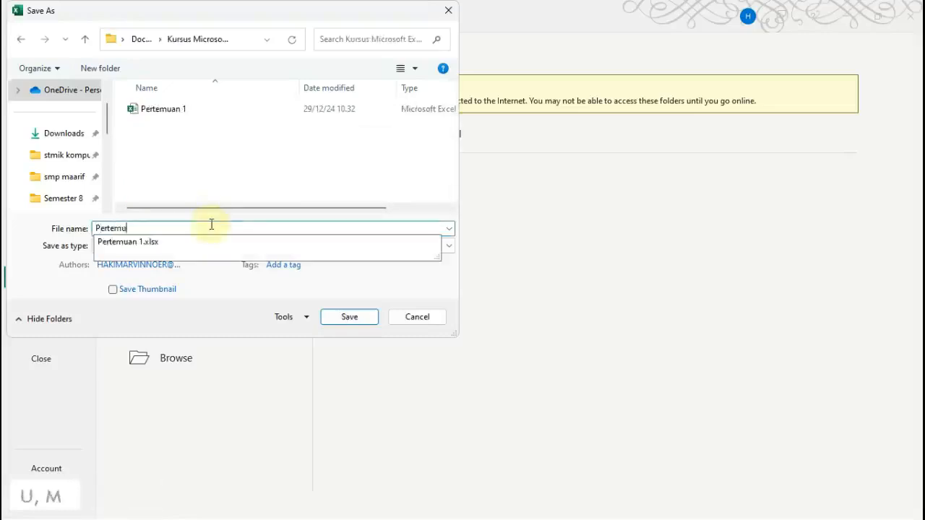
{"action": "type", "text": "an 2"}
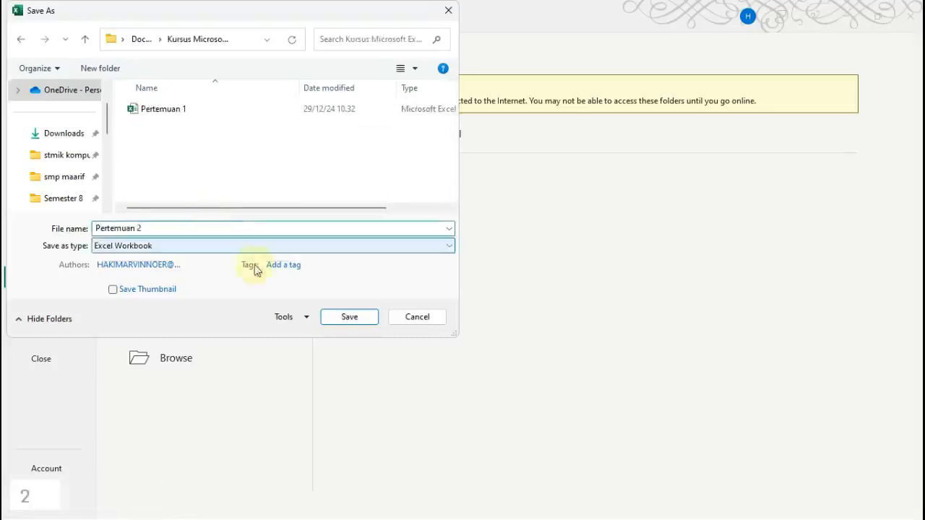
{"action": "left_click", "coordinate": [369, 320]}
{"action": "left_click", "coordinate": [369, 335]}
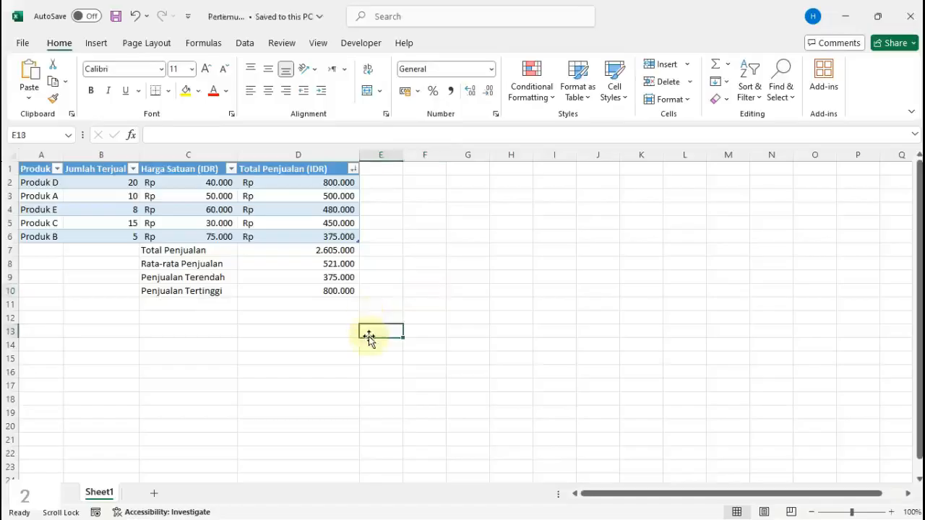